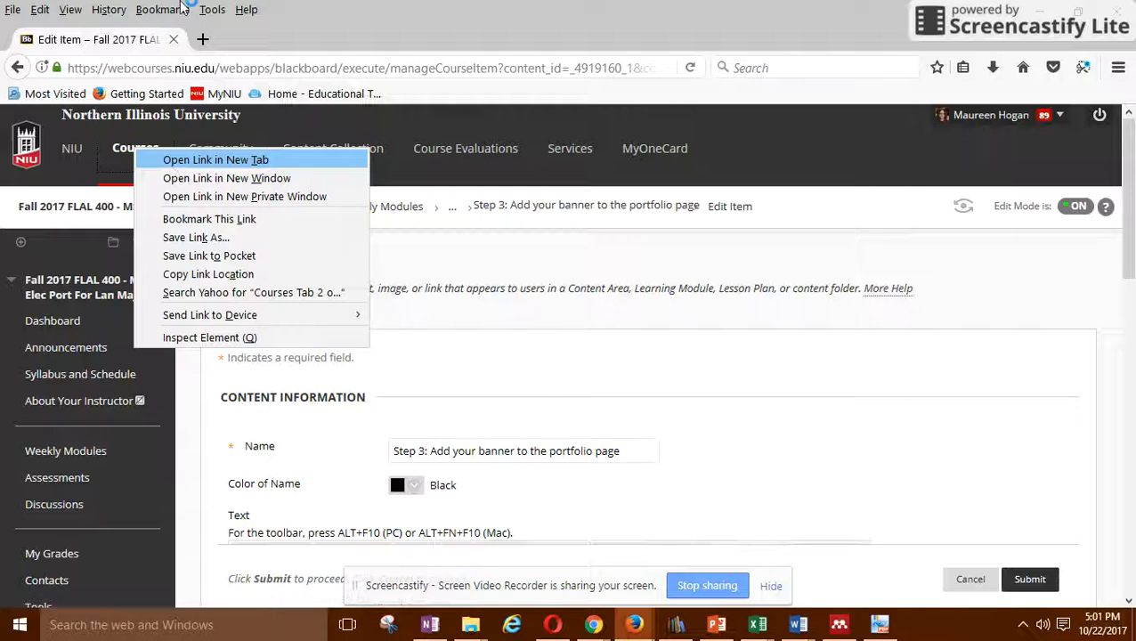
Open the Portfolios tool from the Courses page's account tools.
left_click(253, 39)
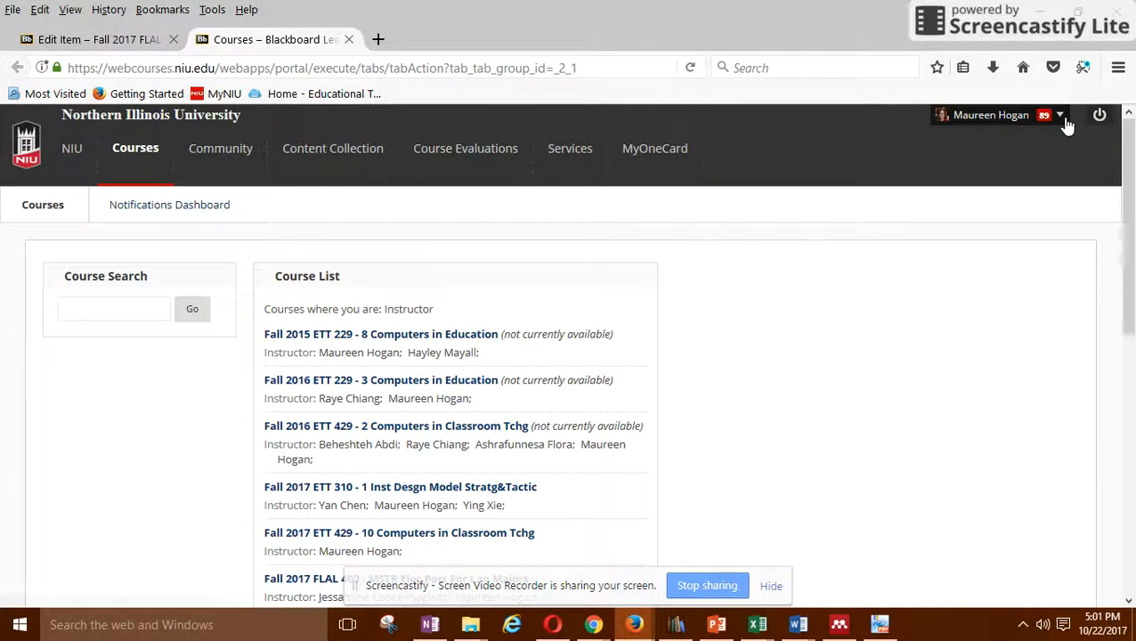
left_click(1059, 118)
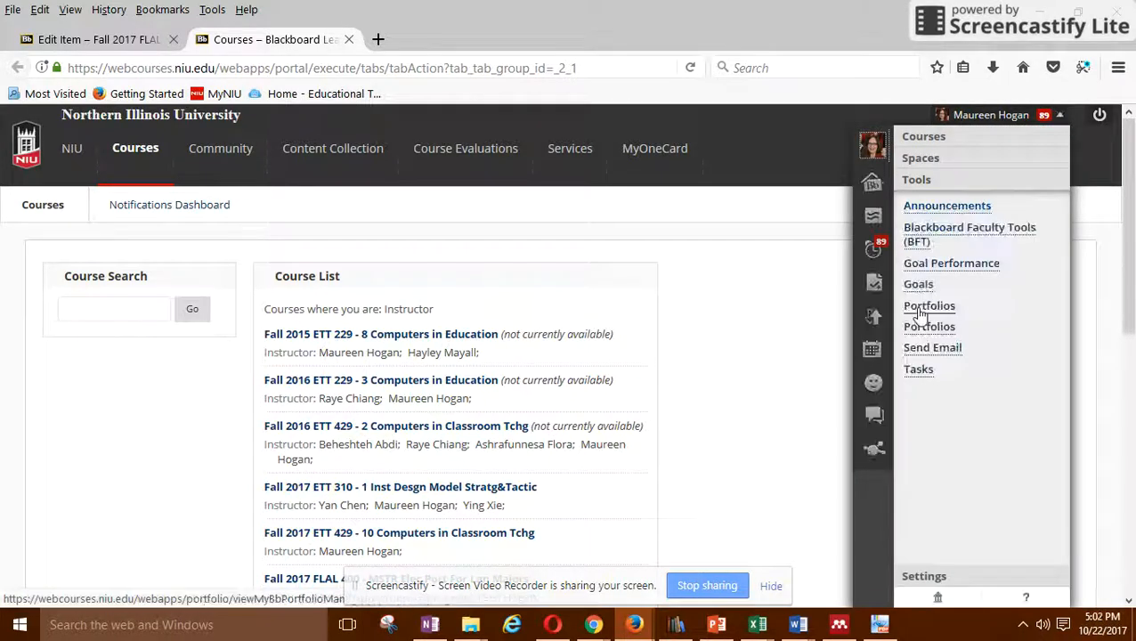
left_click(923, 324)
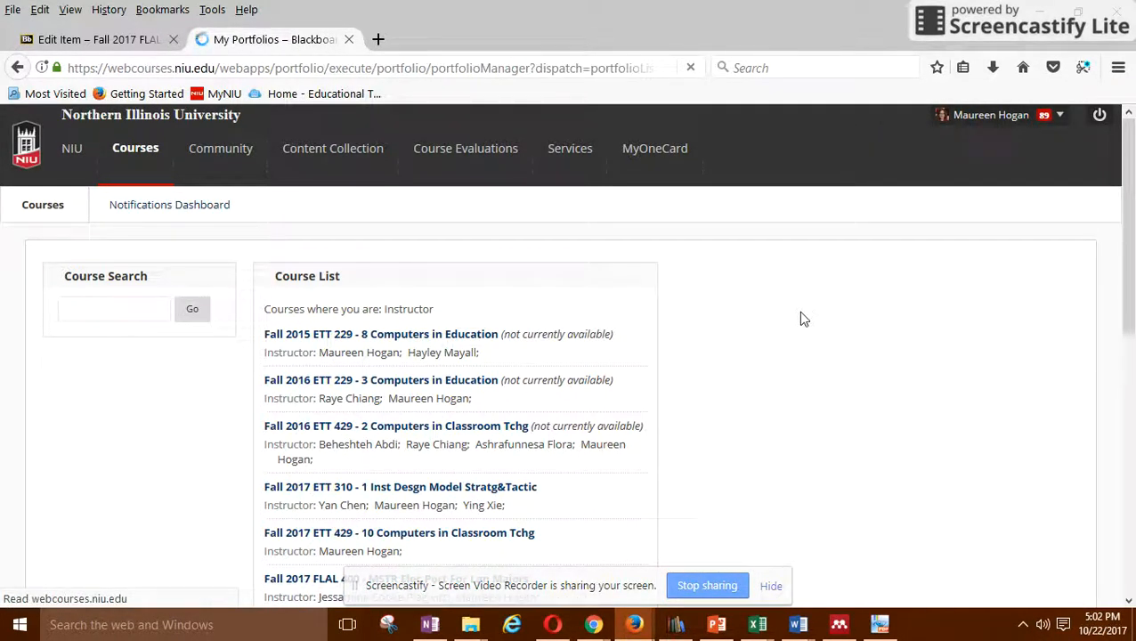
scroll(412, 355, "down", 3)
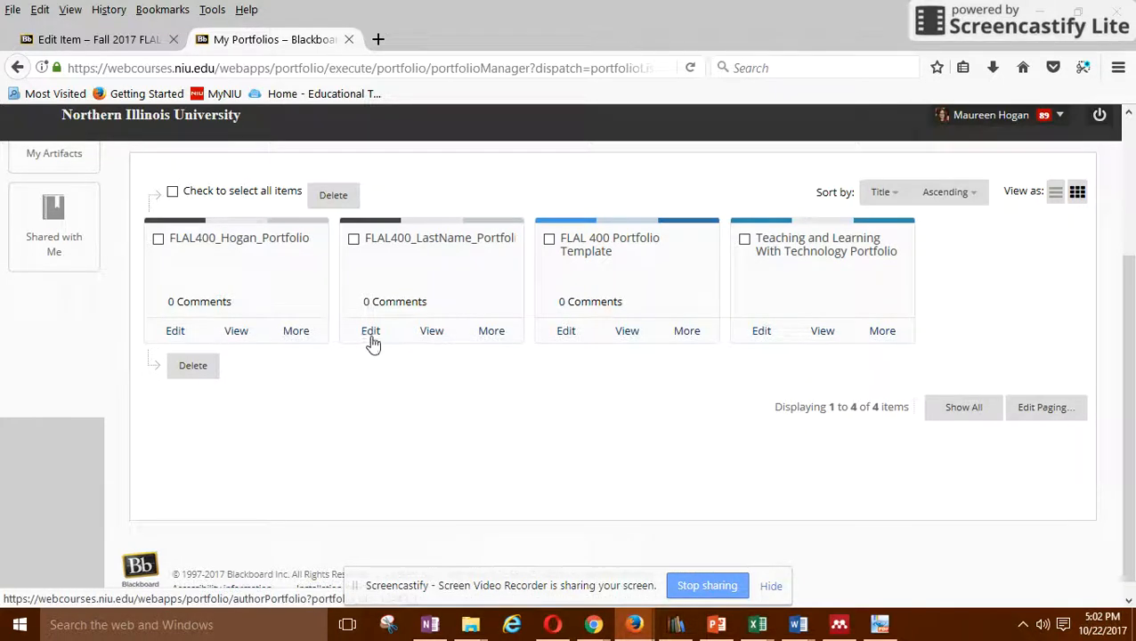
left_click(371, 335)
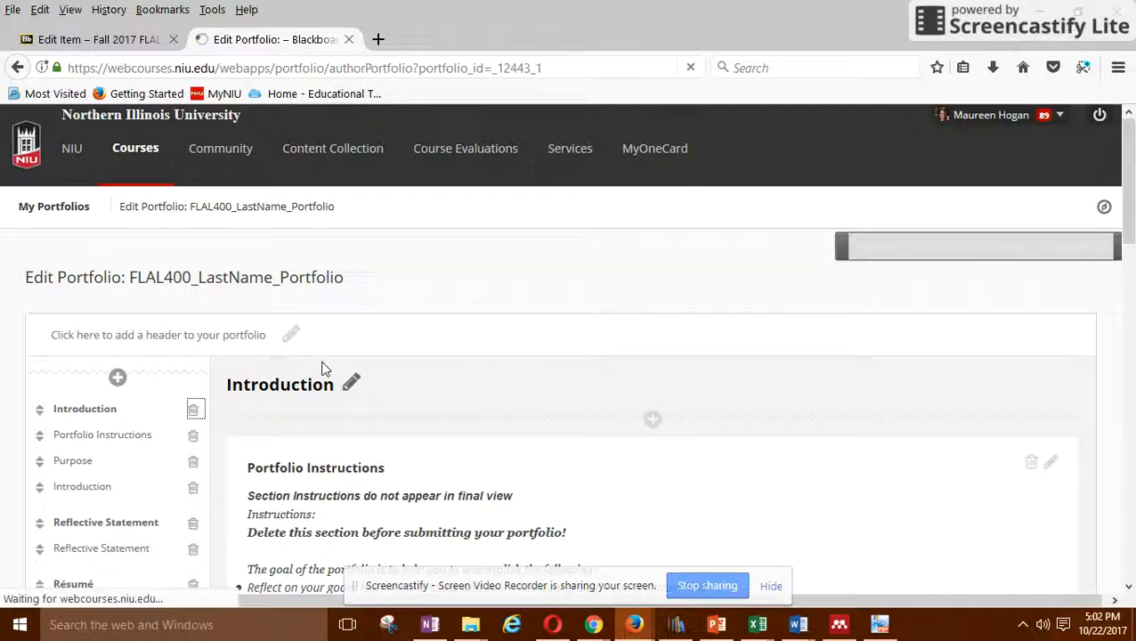
left_click(17, 68)
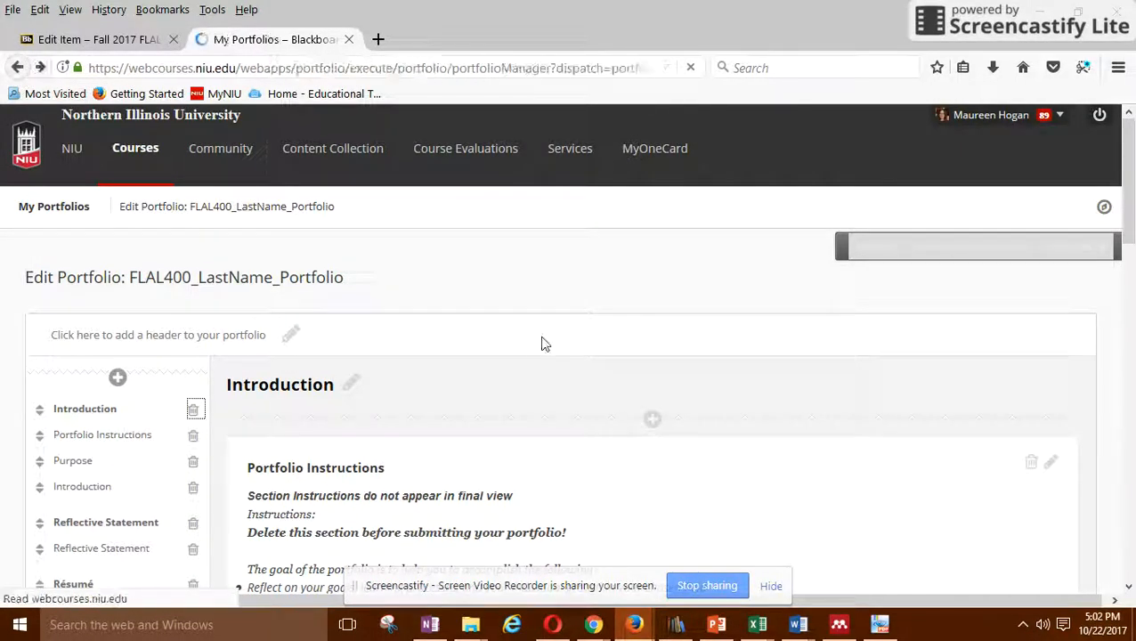
Open the FLAL 400 Portfolio Template for editing.
left_click(576, 333)
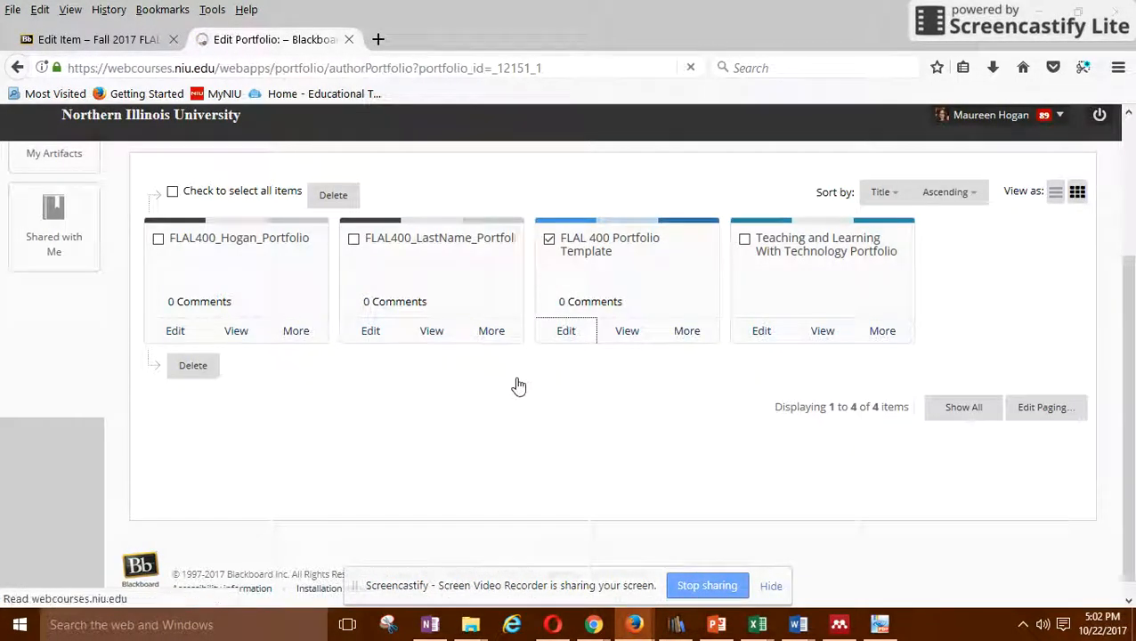
scroll(374, 326, "down", 4)
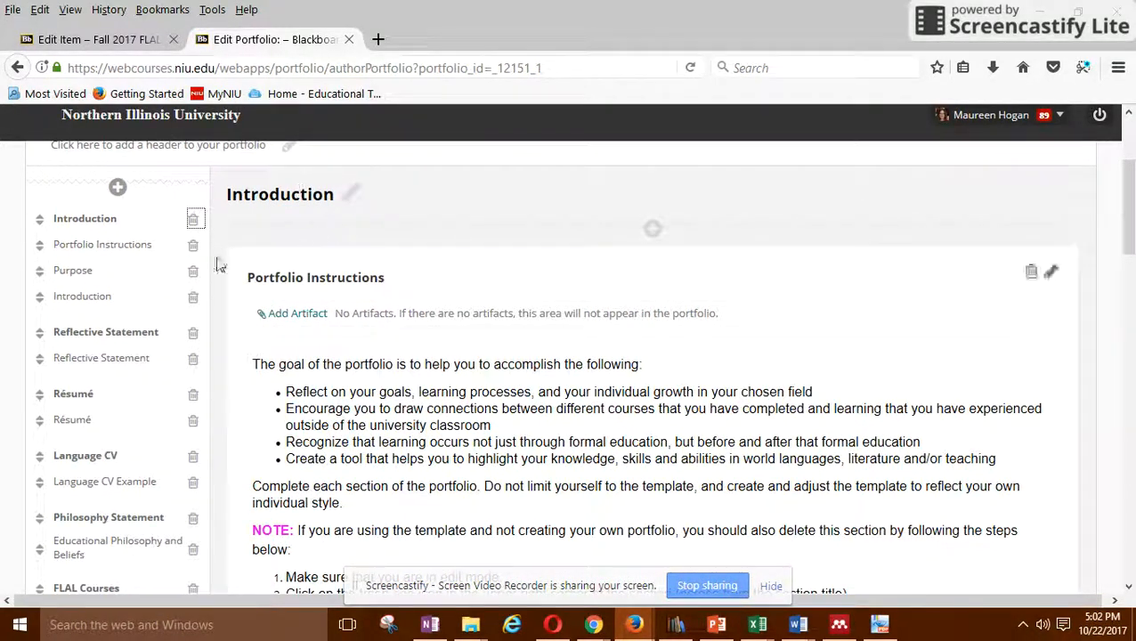
scroll(430, 326, "down", 5)
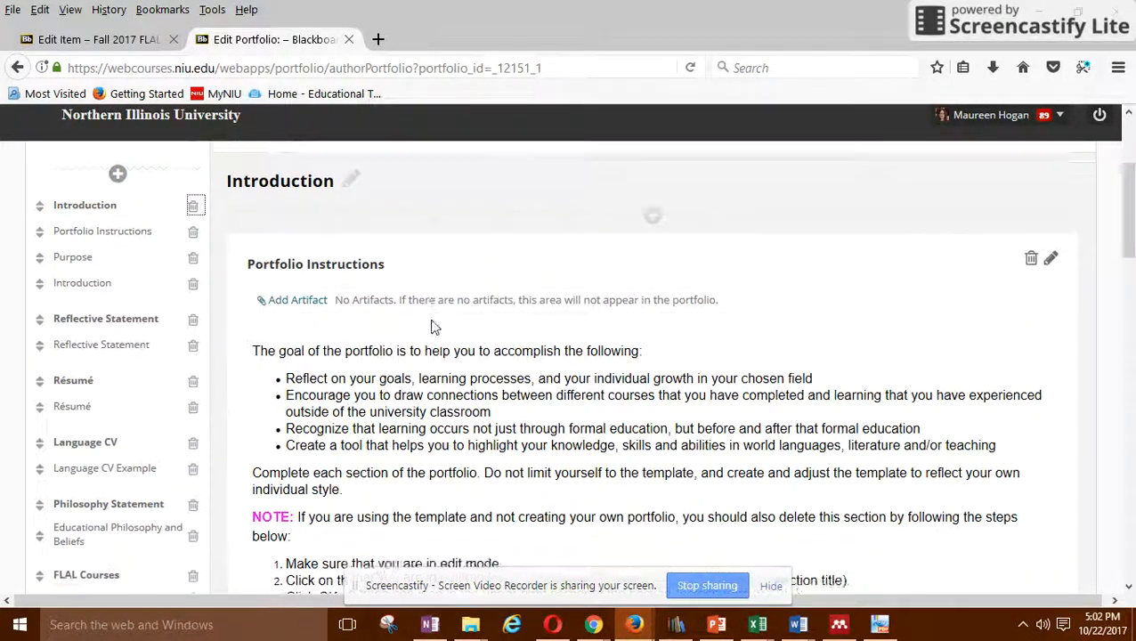
scroll(431, 329, "up", 4)
scroll(430, 331, "up", 5)
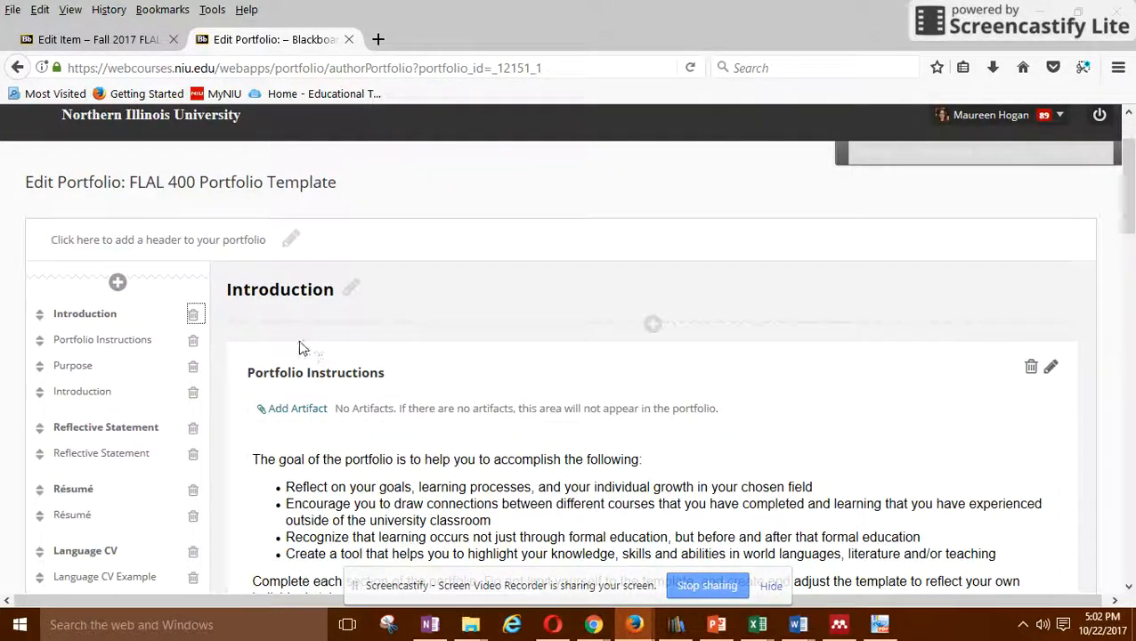
Open the Introduction page's title for editing and save it with the same wording.
left_click(350, 290)
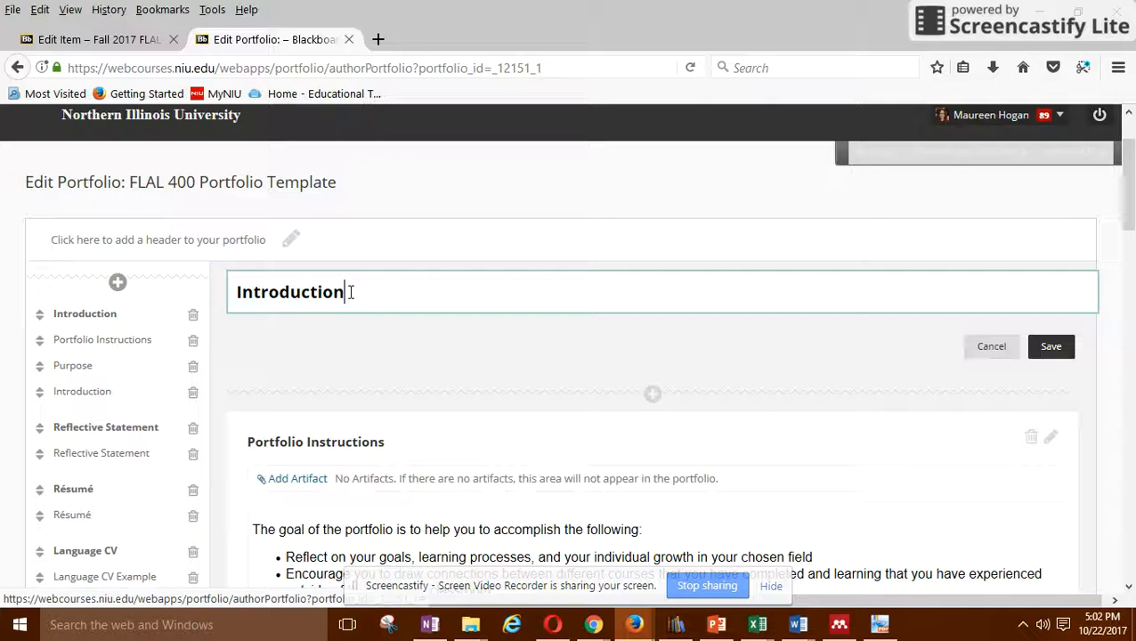
left_click(1052, 350)
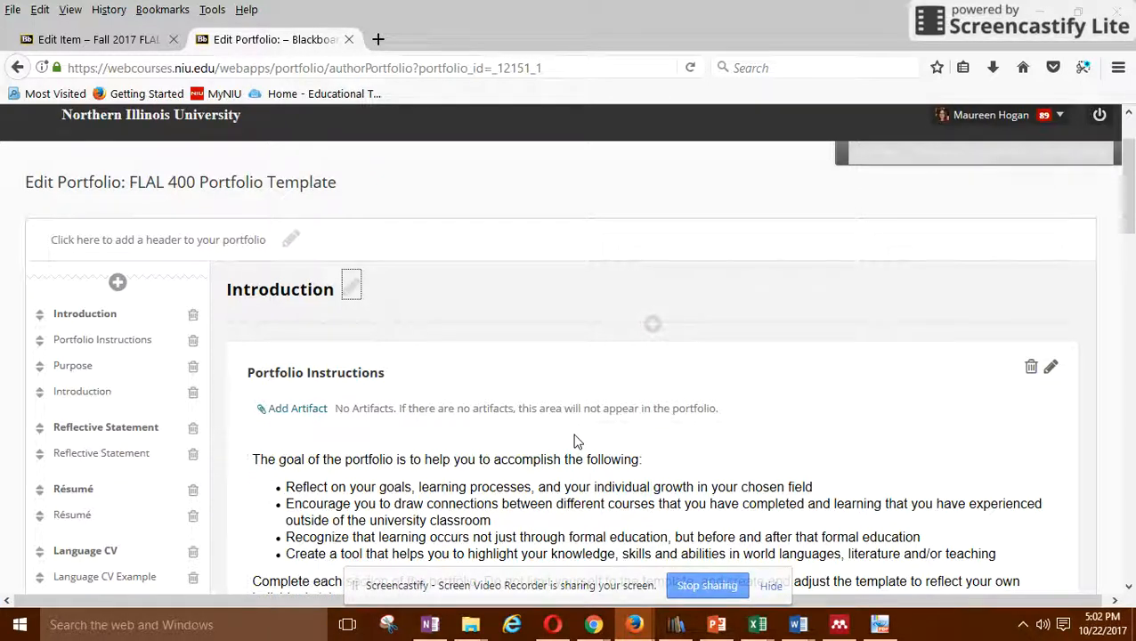
scroll(614, 339, "down", 3)
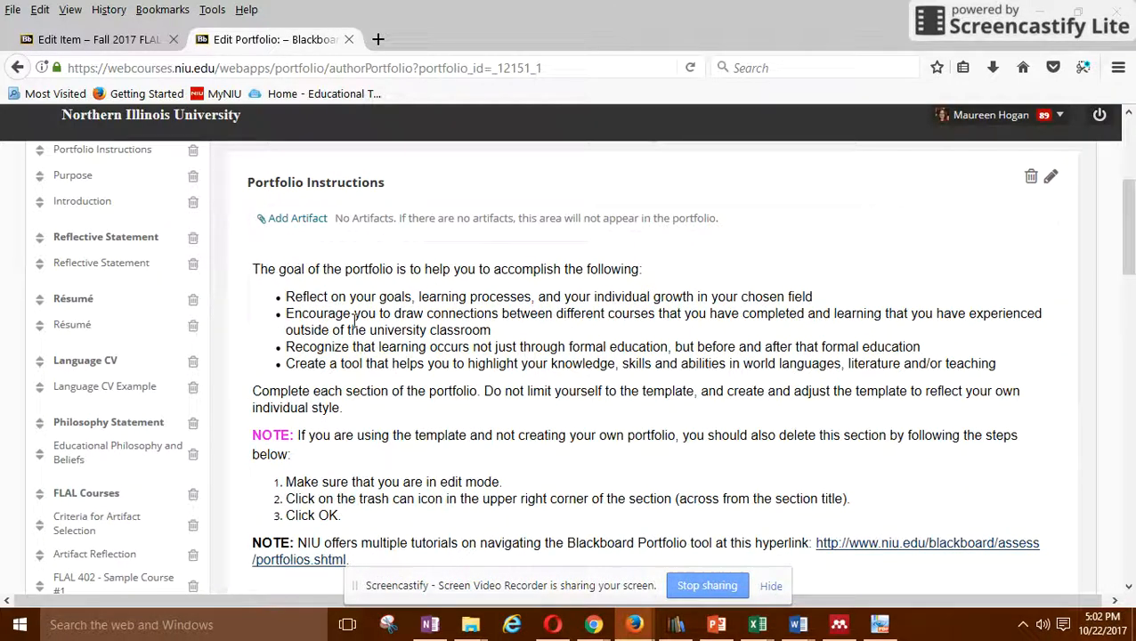
scroll(418, 393, "up", 5)
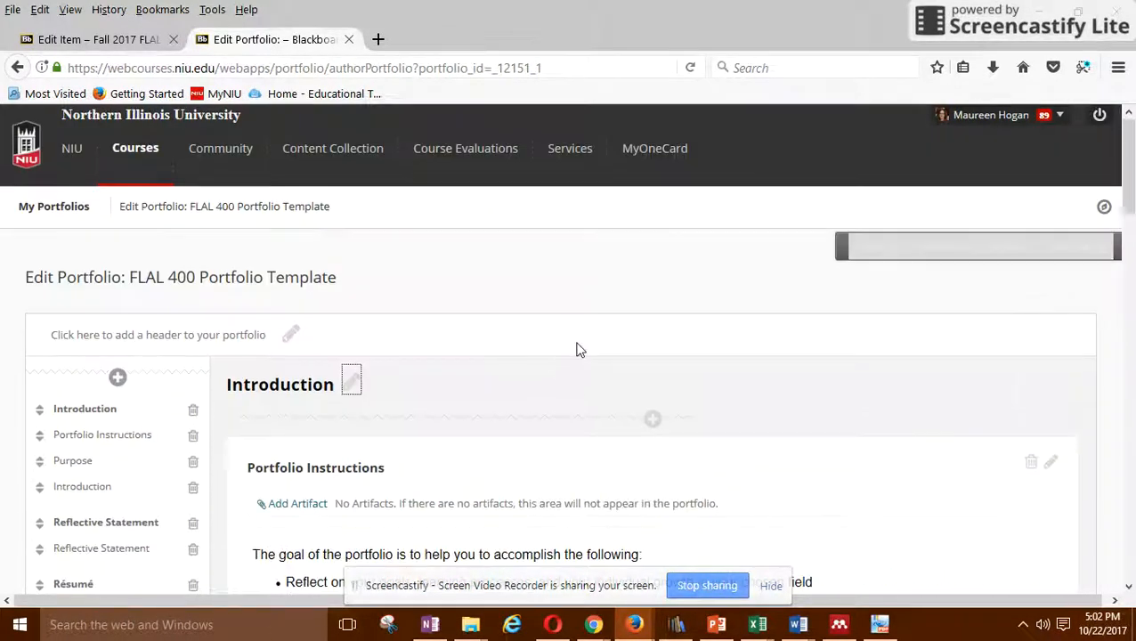
Add a new section above Portfolio Instructions on the Introduction page and clear its default title.
left_click(650, 420)
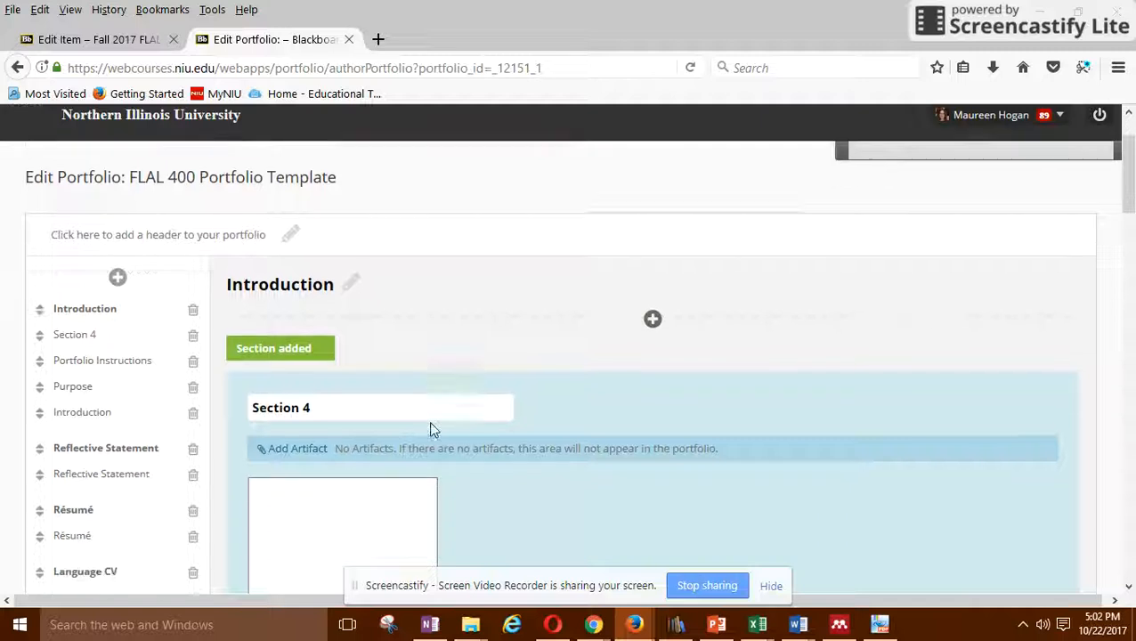
scroll(428, 421, "down", 3)
triple_click(354, 316)
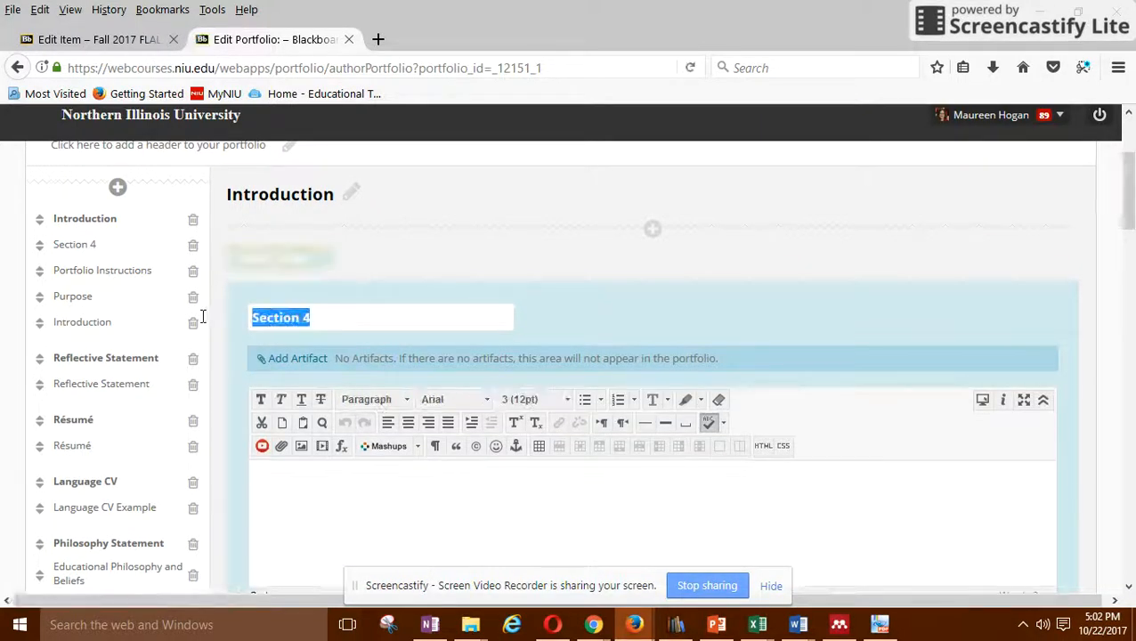
key("BackSpace")
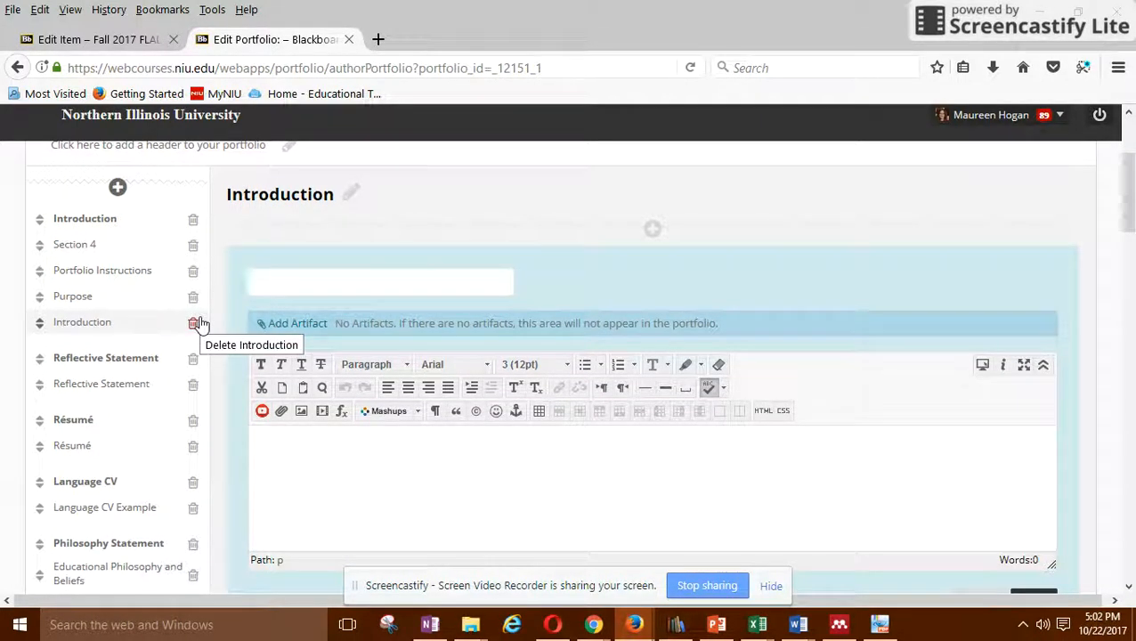
Start inserting an image in the new section's text and choose Adobe Spark.jpg from the FLAL400 folder Module 9 - Images.
left_click(466, 518)
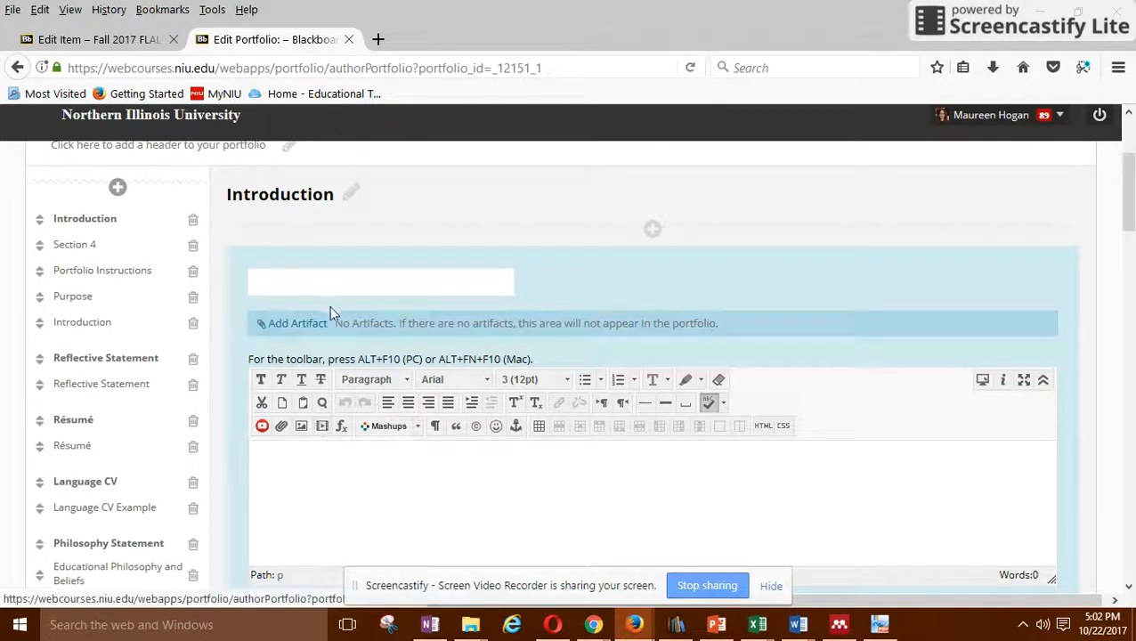
left_click(302, 428)
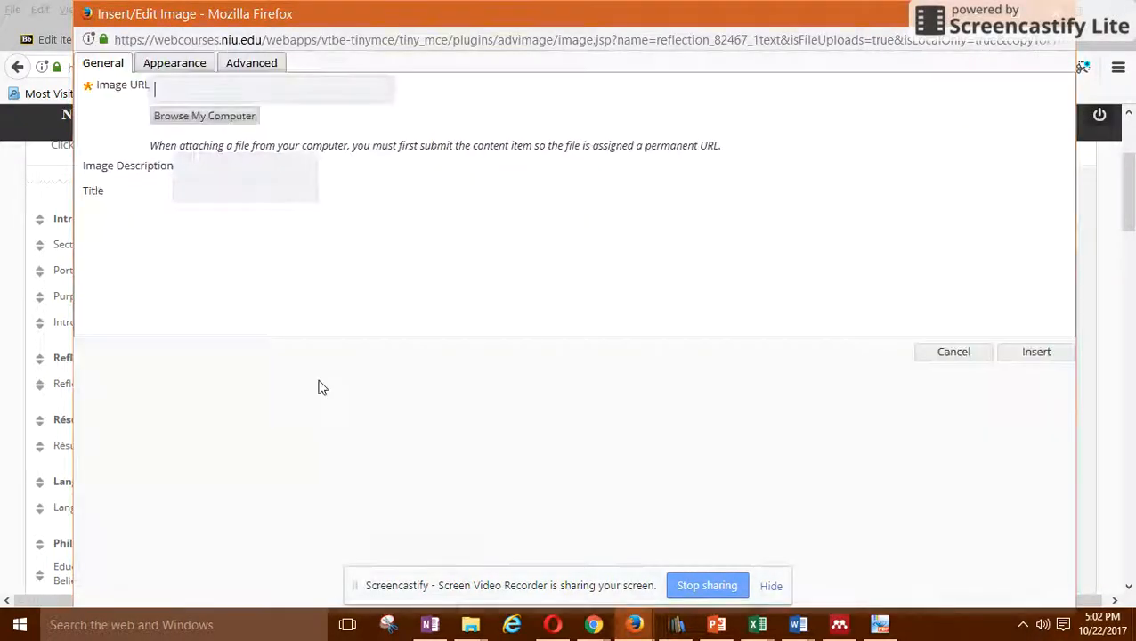
left_click(181, 115)
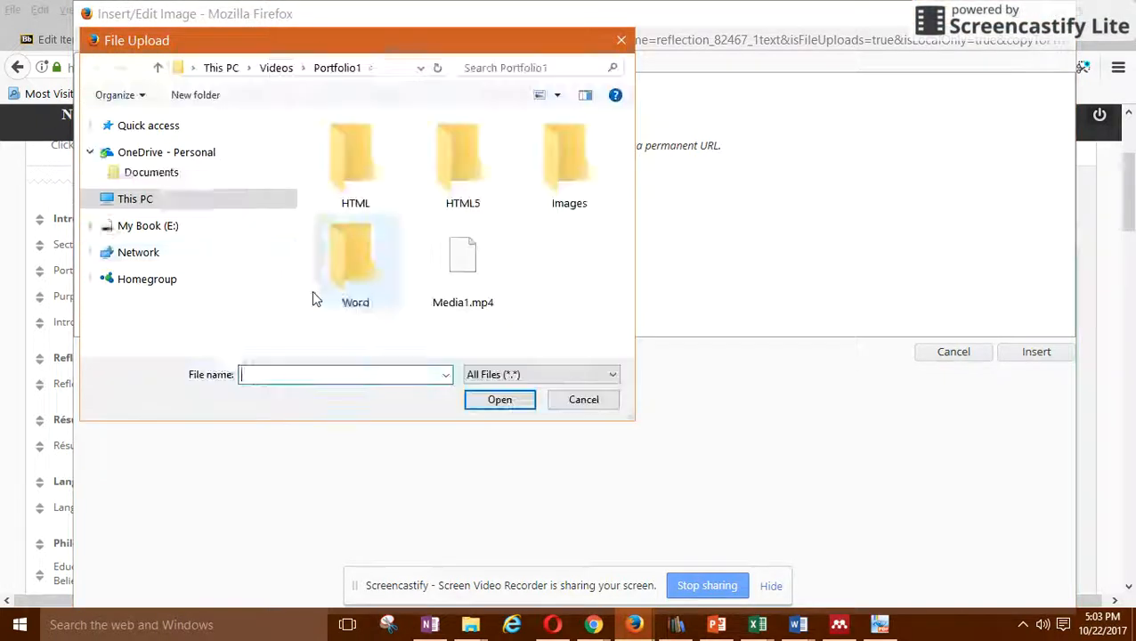
scroll(185, 291, "down", 1)
scroll(183, 287, "up", 3)
scroll(178, 245, "up", 2)
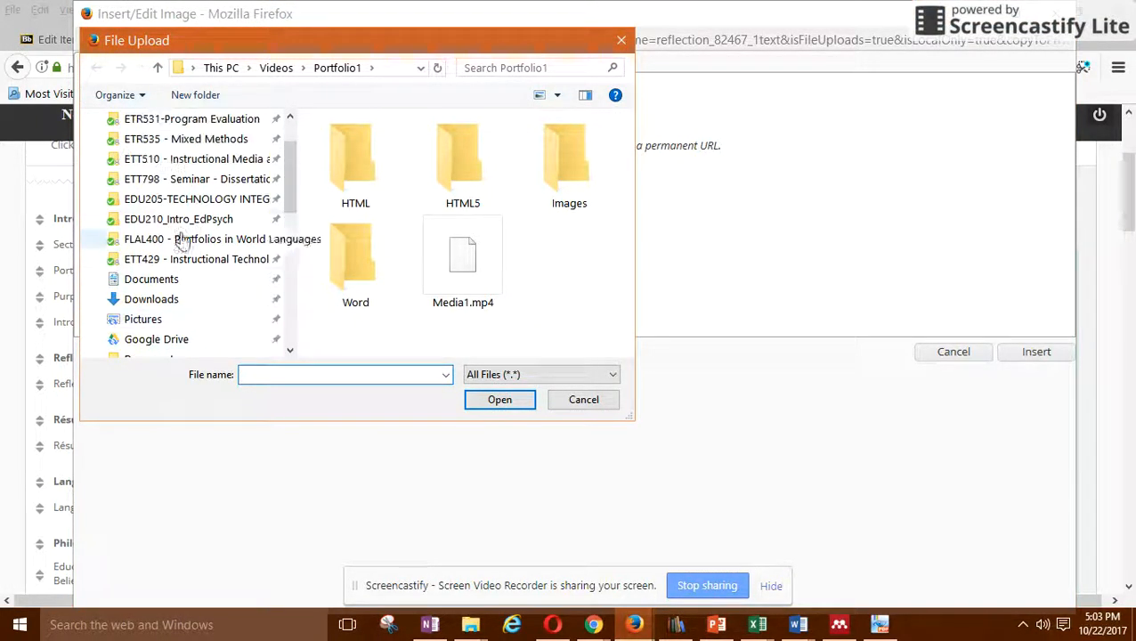
left_click(153, 242)
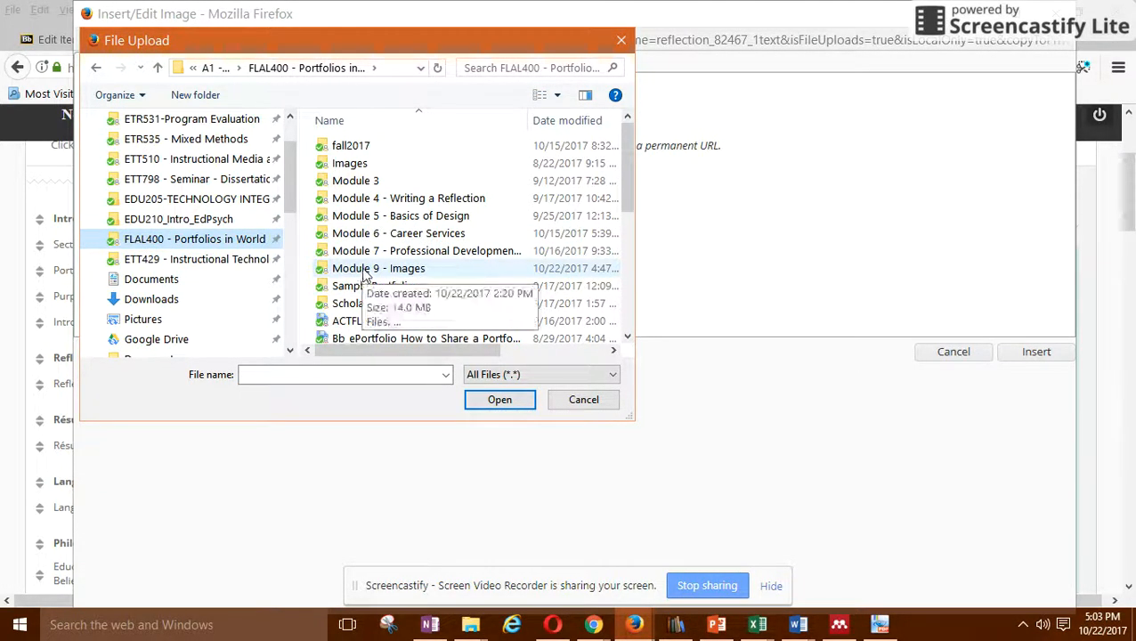
double_click(364, 269)
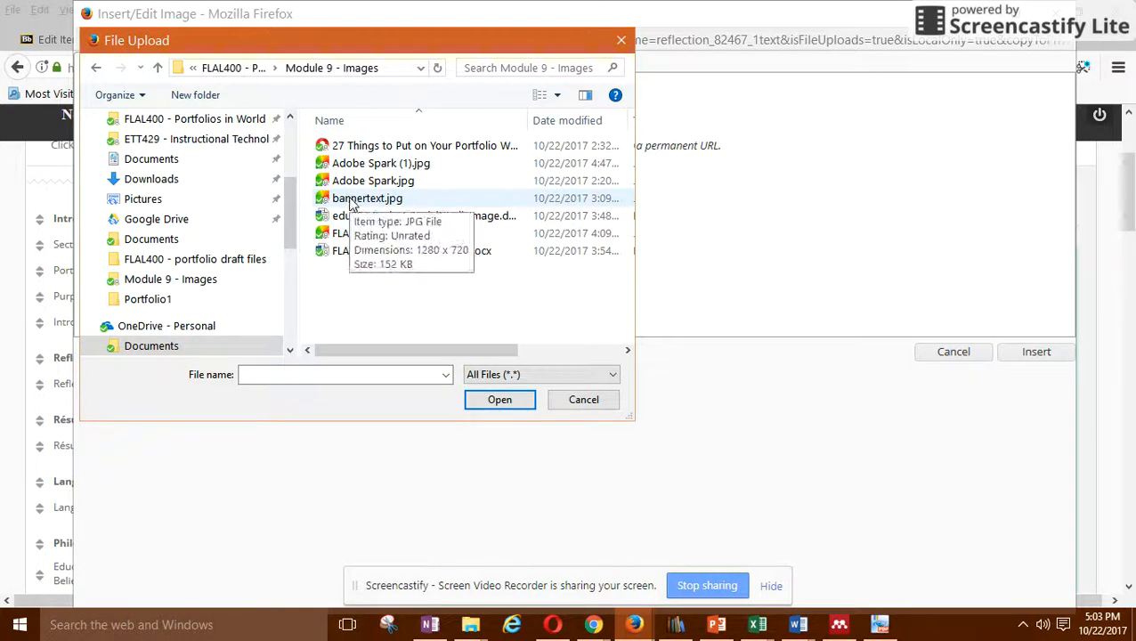
left_click(353, 183)
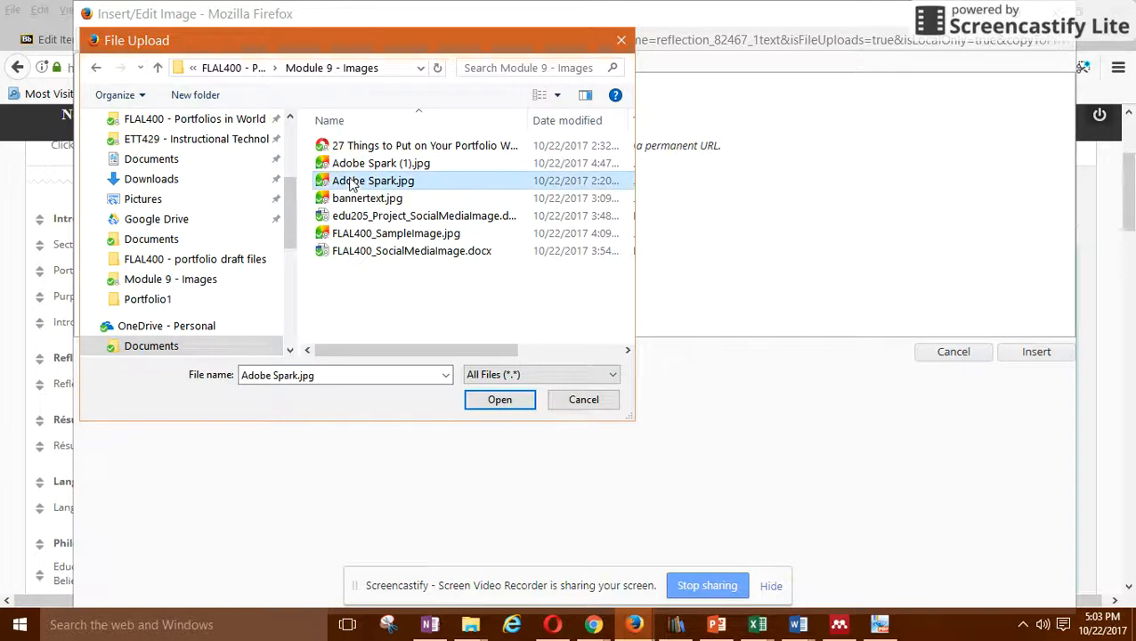
left_click(495, 400)
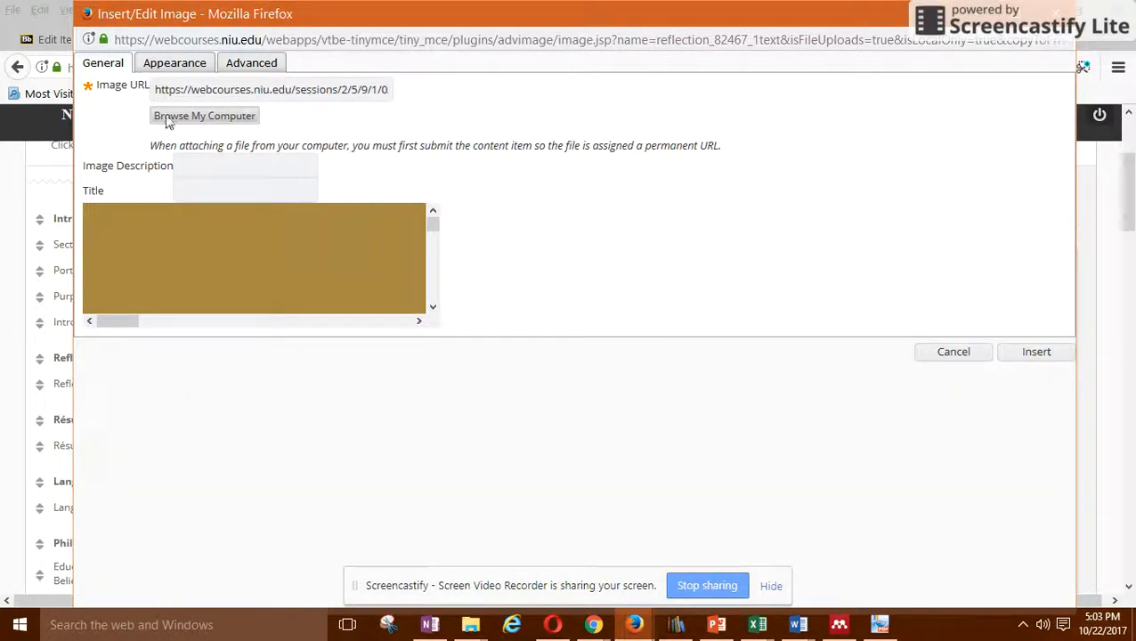
Set the image dimensions to 750 x 250 px with constrained proportions and insert the image.
left_click(164, 62)
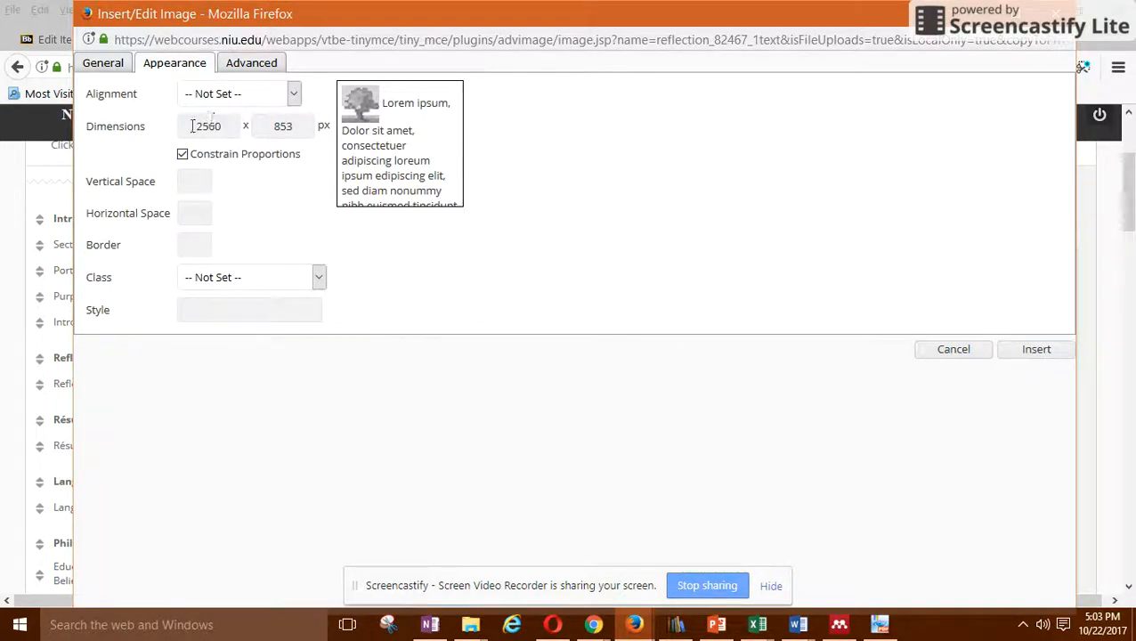
left_click_drag(192, 127, 280, 132)
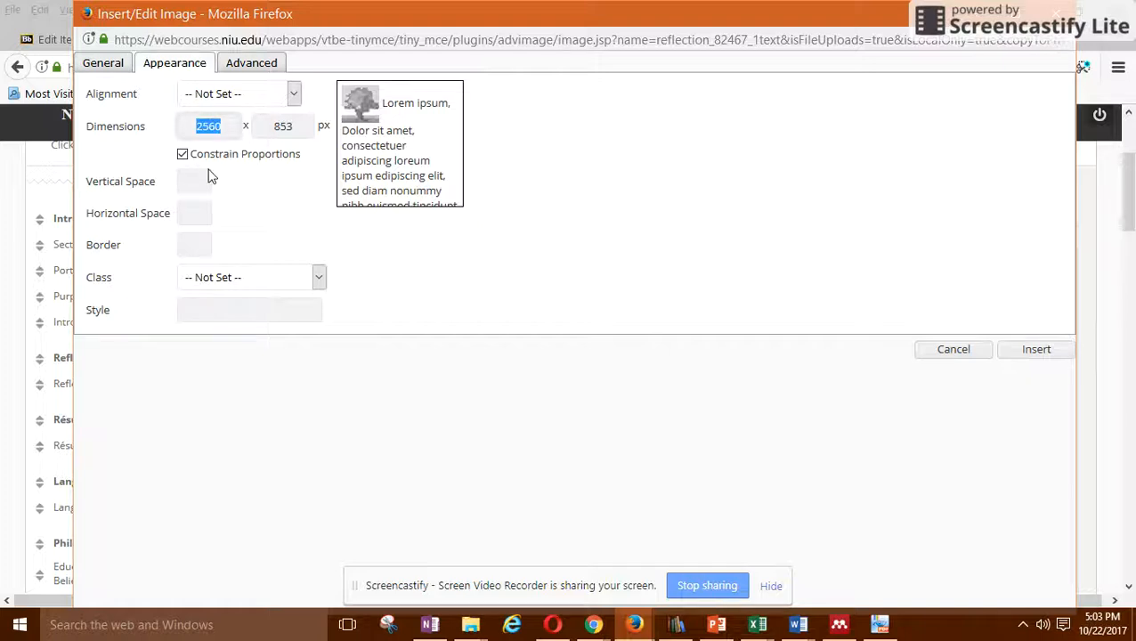
type("75")
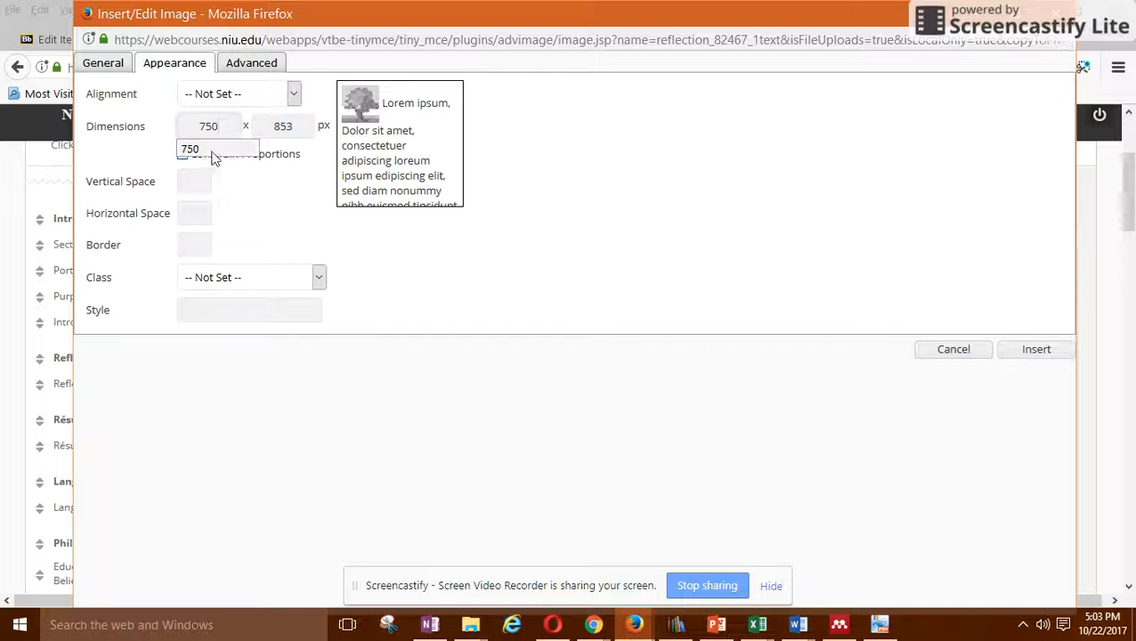
left_click(289, 130)
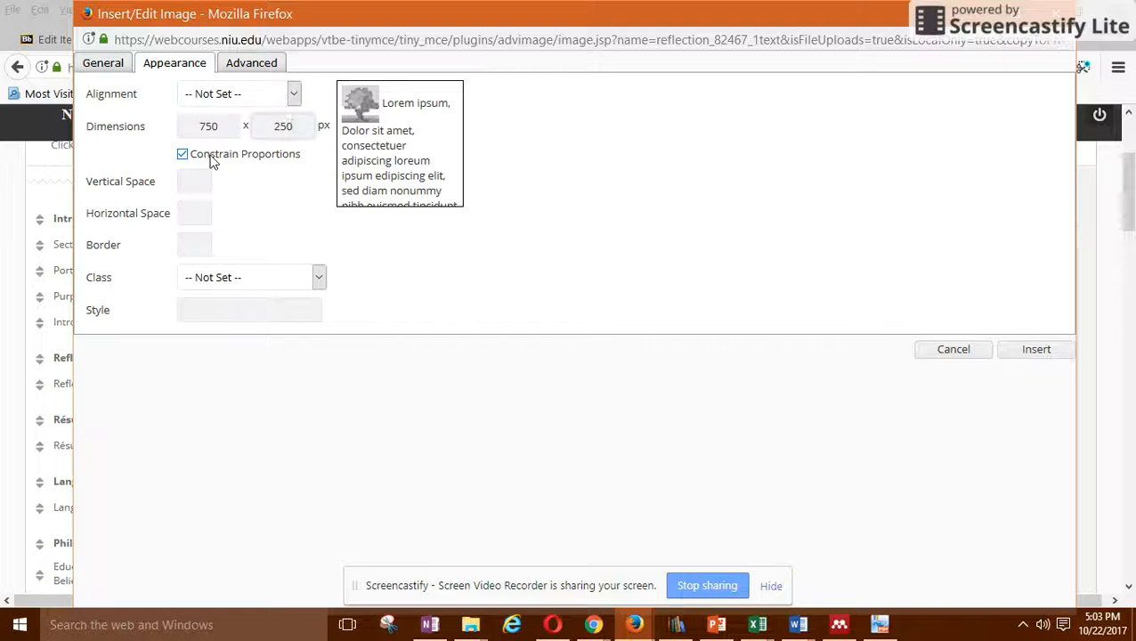
left_click(1036, 351)
left_click(737, 300)
Center the banner image in the new section, save the section, and review the banner on the Introduction page.
scroll(599, 429, "down", 3)
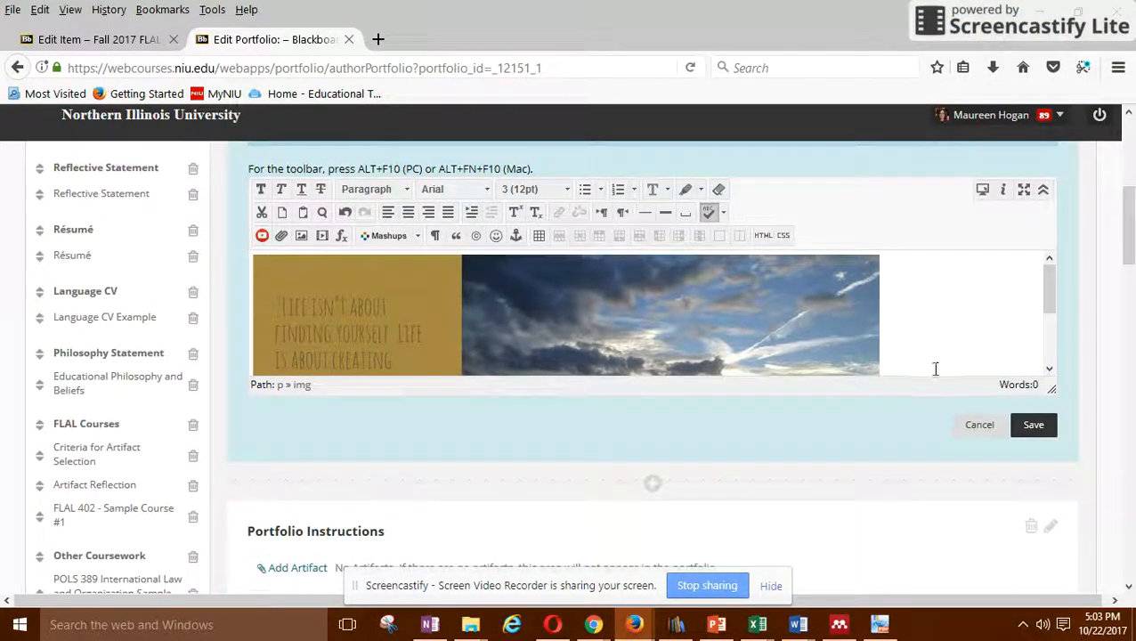
left_click(552, 302)
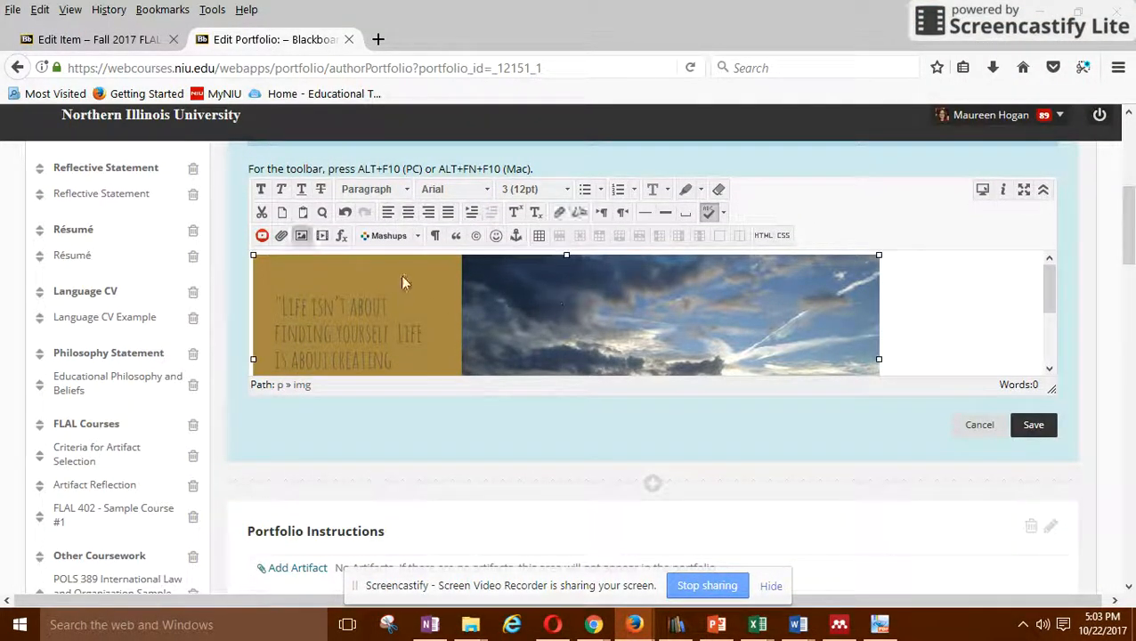
left_click(409, 212)
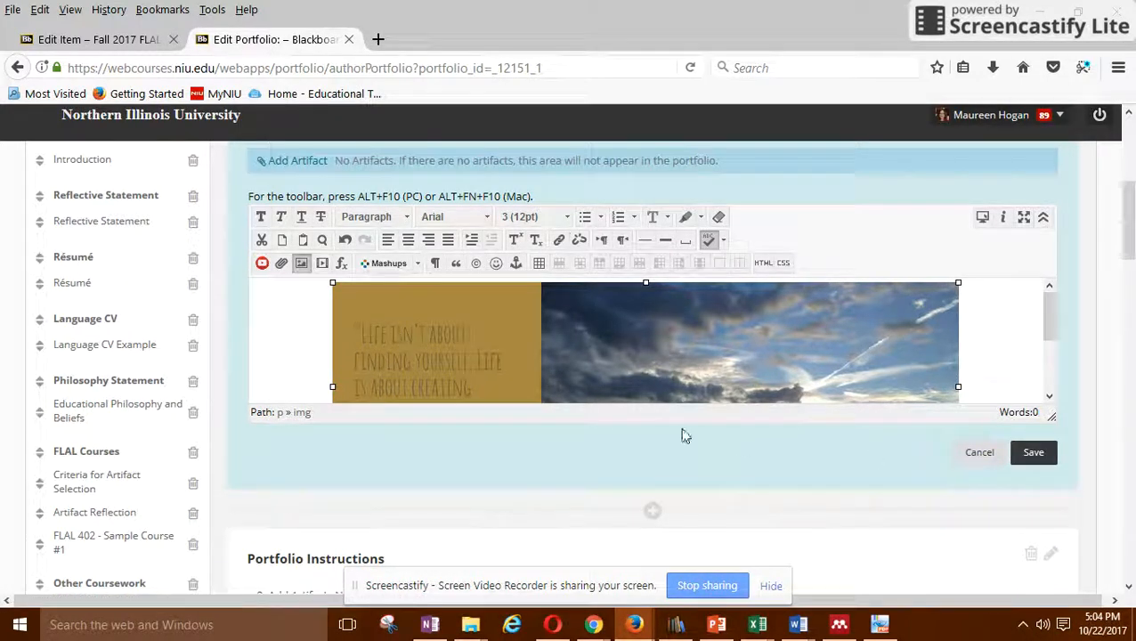
scroll(665, 311, "up", 3)
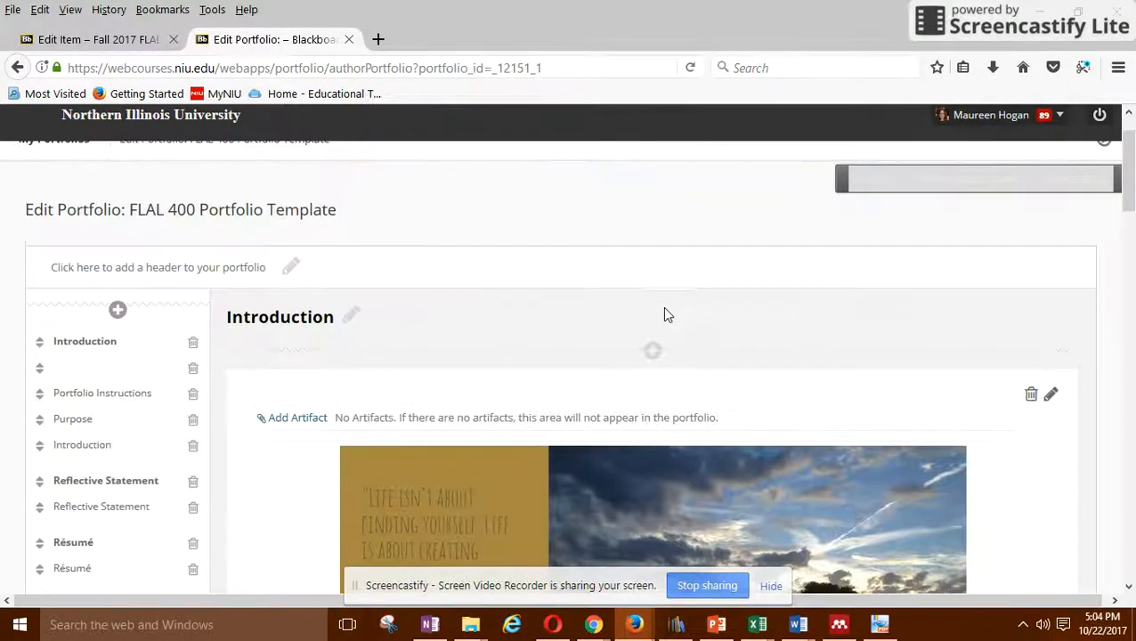
scroll(637, 254, "down", 2)
scroll(638, 259, "up", 3)
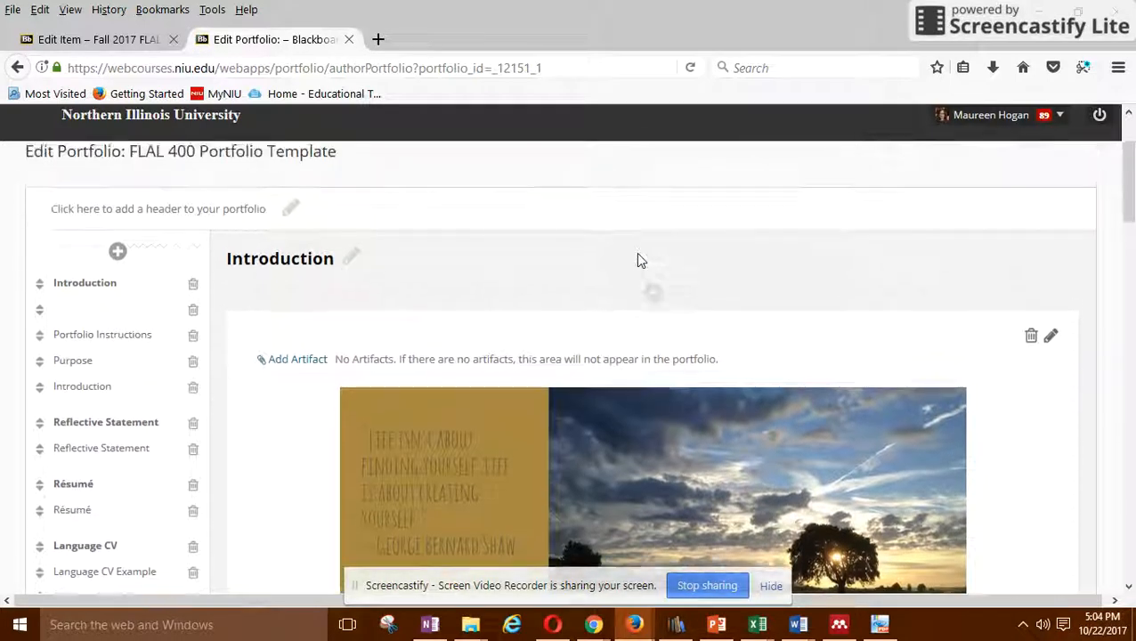
scroll(637, 259, "down", 3)
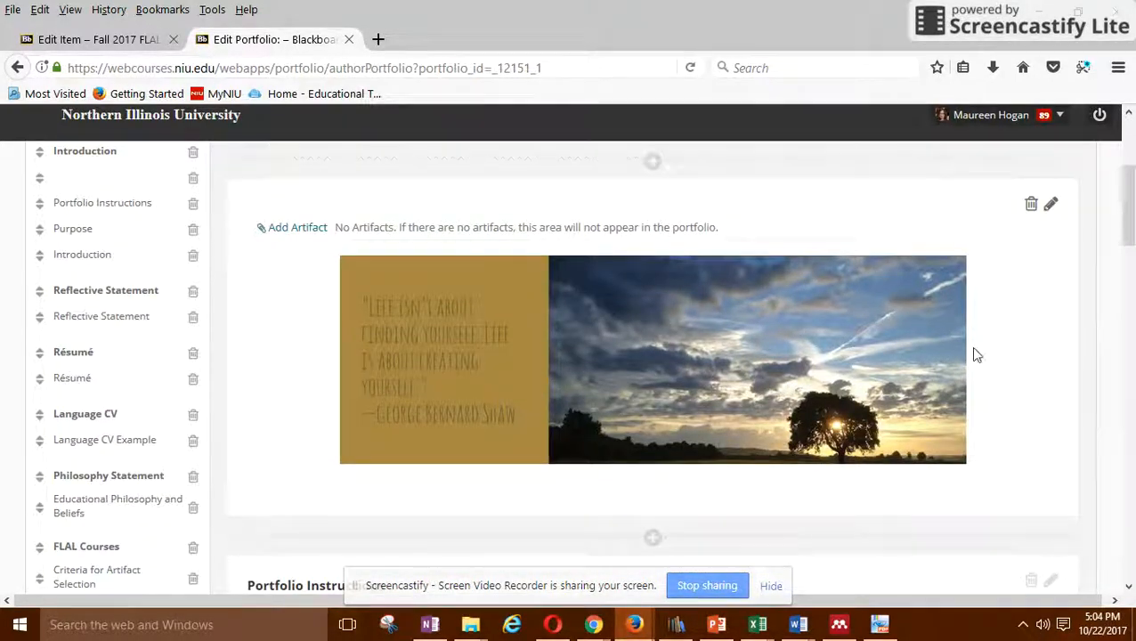
Preview the portfolio and examine how the banner fits on the Introduction page.
scroll(844, 353, "up", 3)
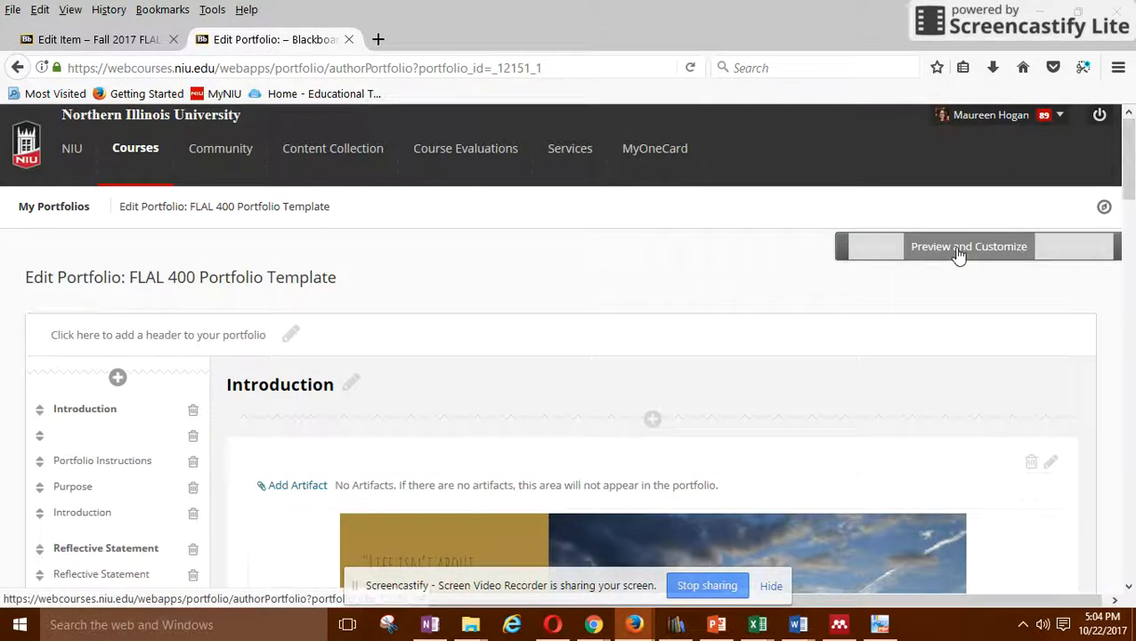
left_click(958, 253)
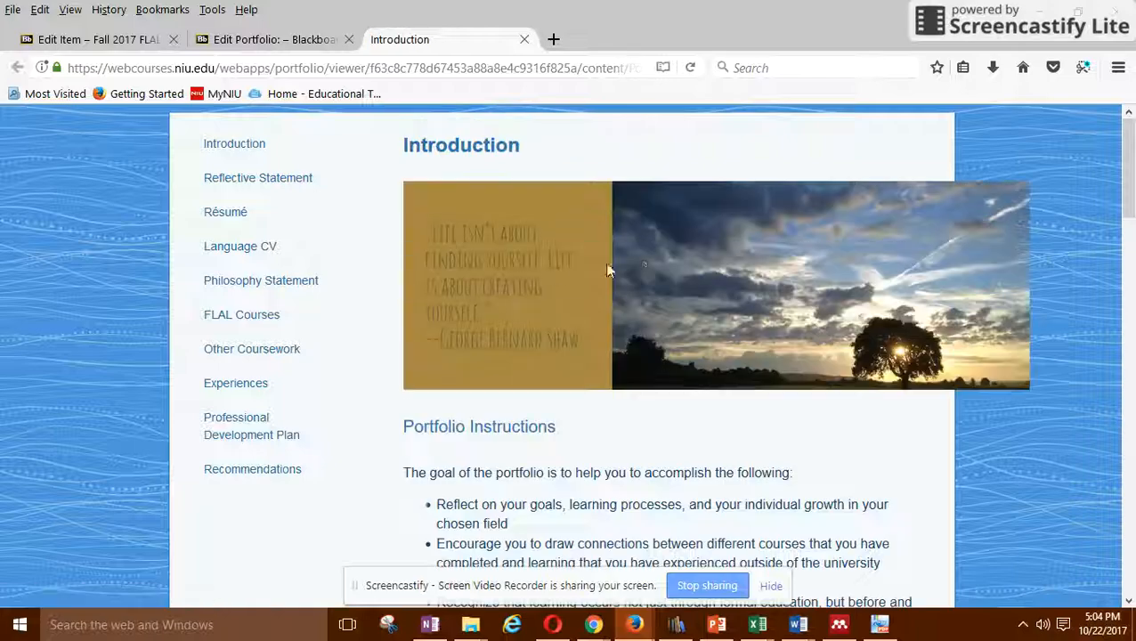
scroll(850, 369, "down", 3)
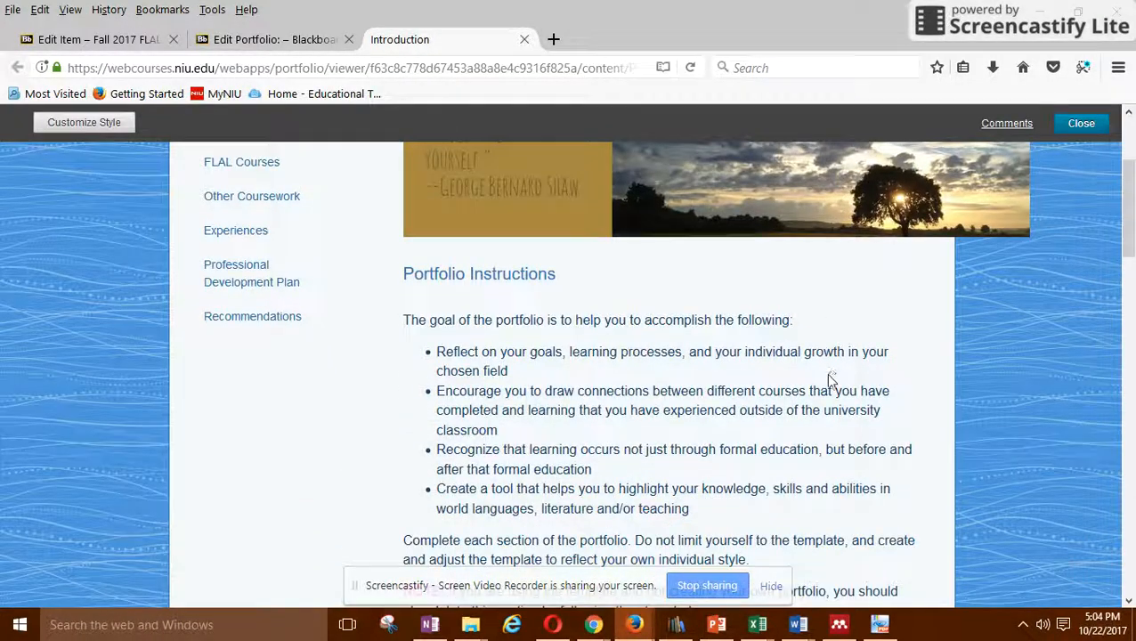
scroll(811, 383, "down", 1)
scroll(811, 385, "up", 3)
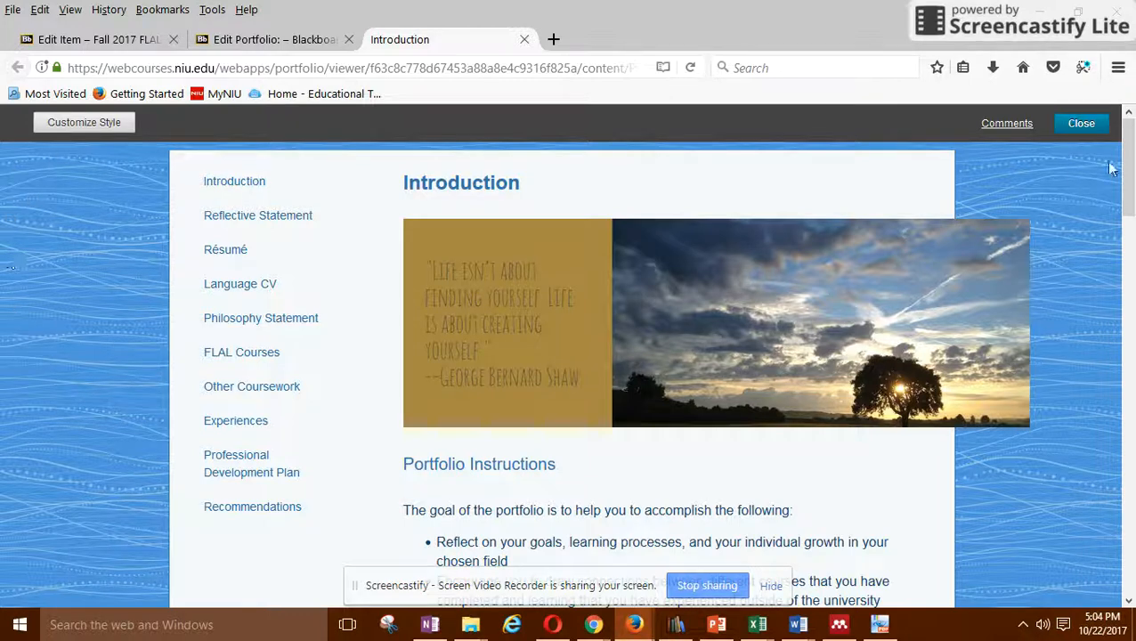
Start customizing the portfolio style and try Layout 2, followed by Layout 3.
left_click(54, 122)
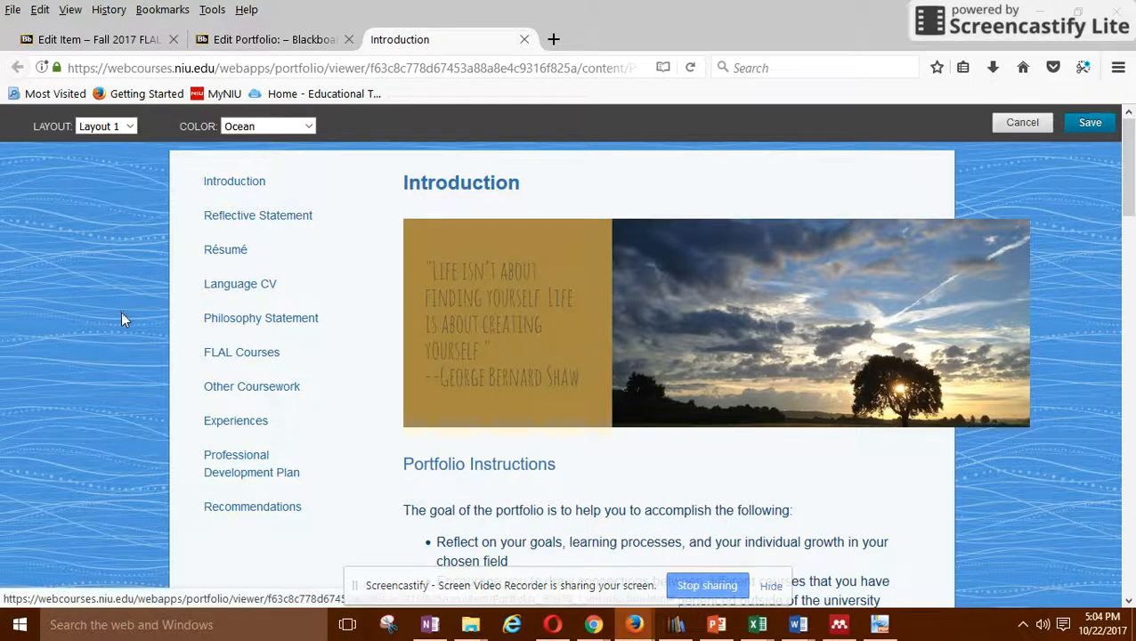
left_click(105, 126)
left_click(96, 175)
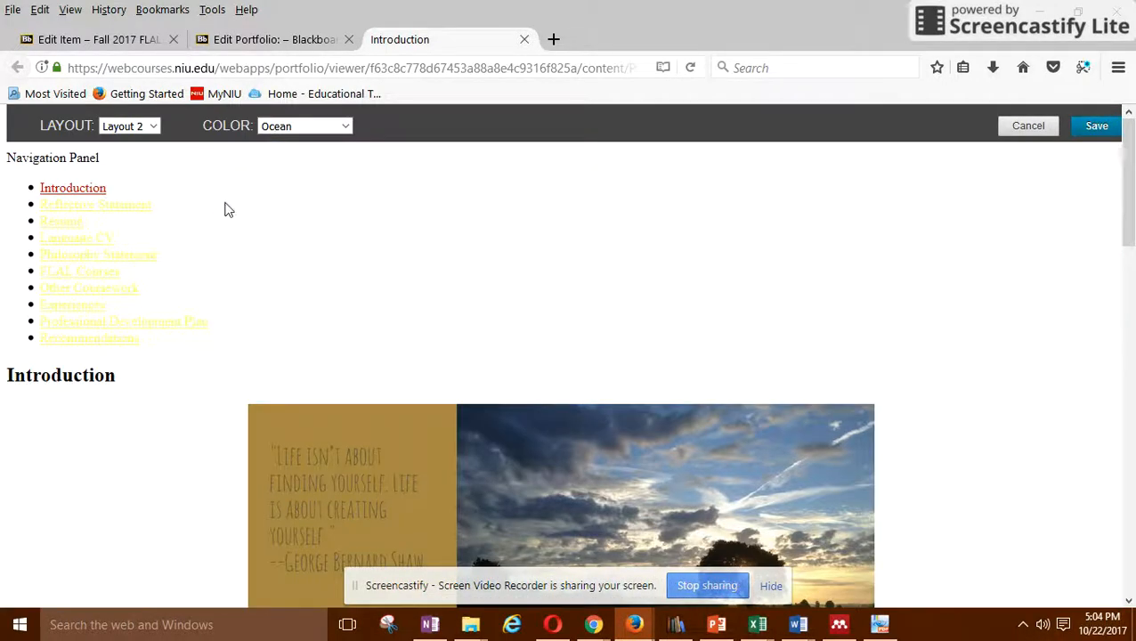
left_click(124, 126)
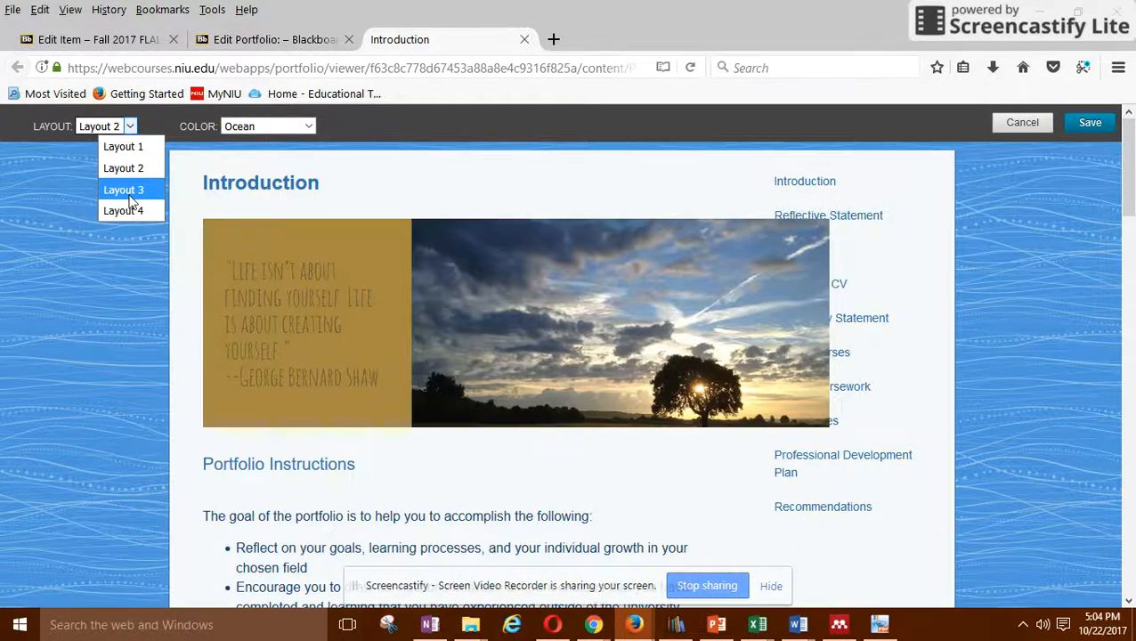
left_click(129, 189)
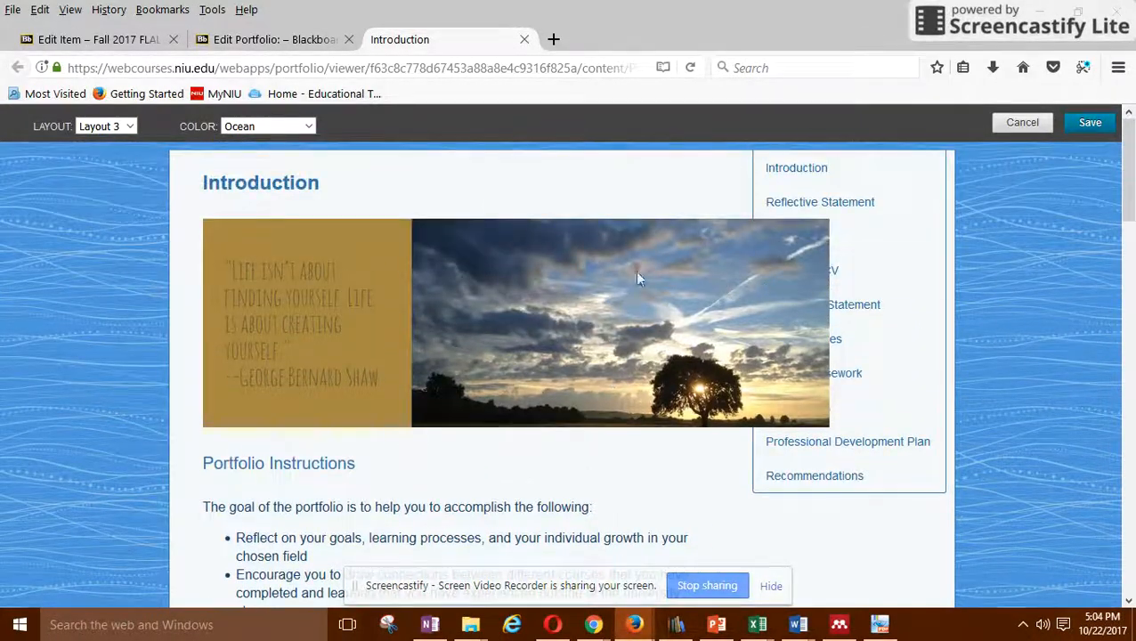
Try the Music color scheme, review the page, then cancel the style changes and close the preview.
left_click(265, 126)
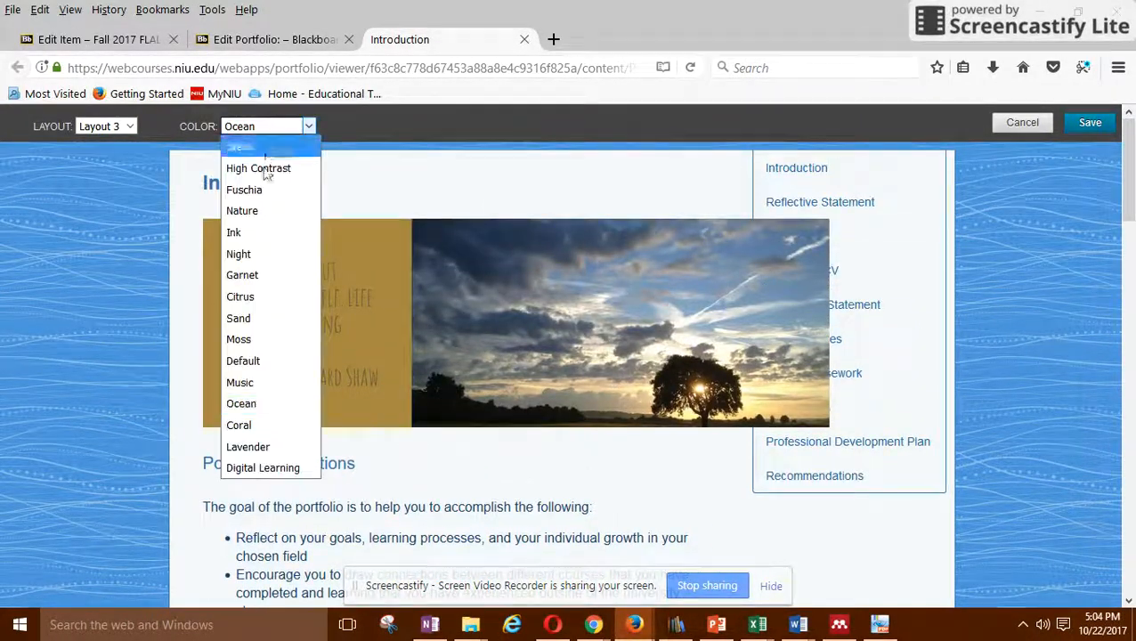
left_click(261, 379)
scroll(525, 230, "down", 4)
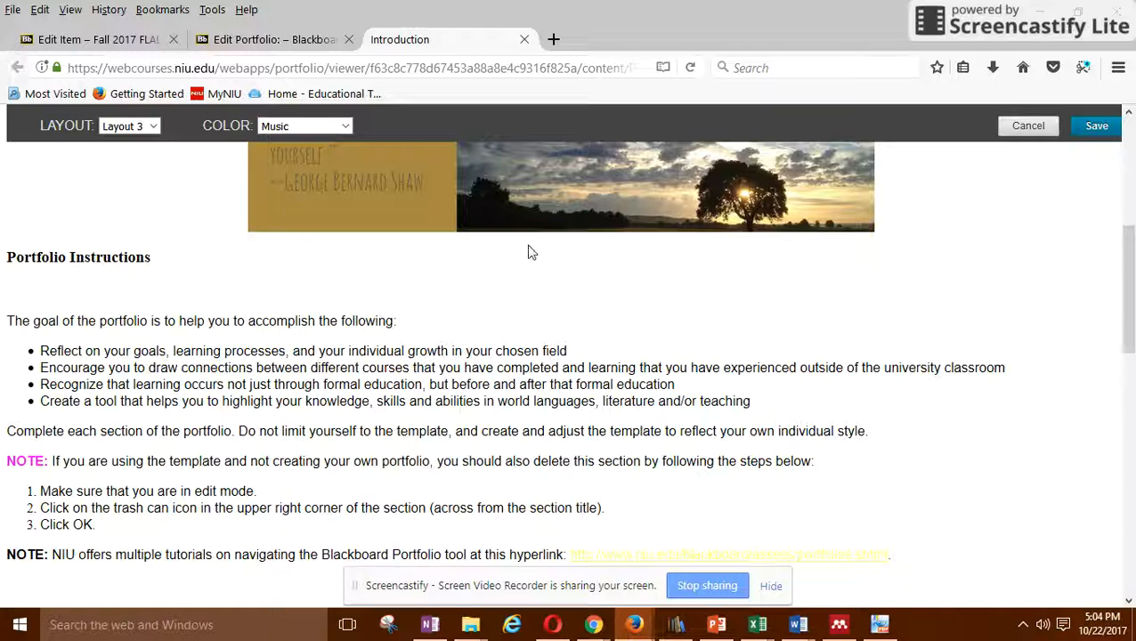
scroll(563, 283, "up", 5)
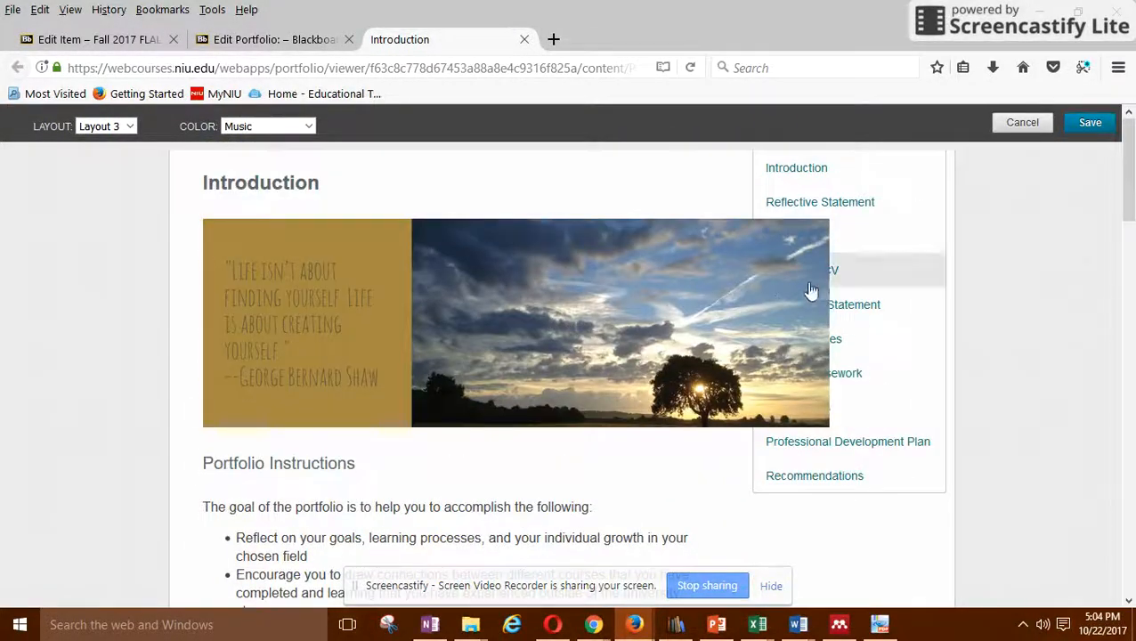
left_click(1033, 125)
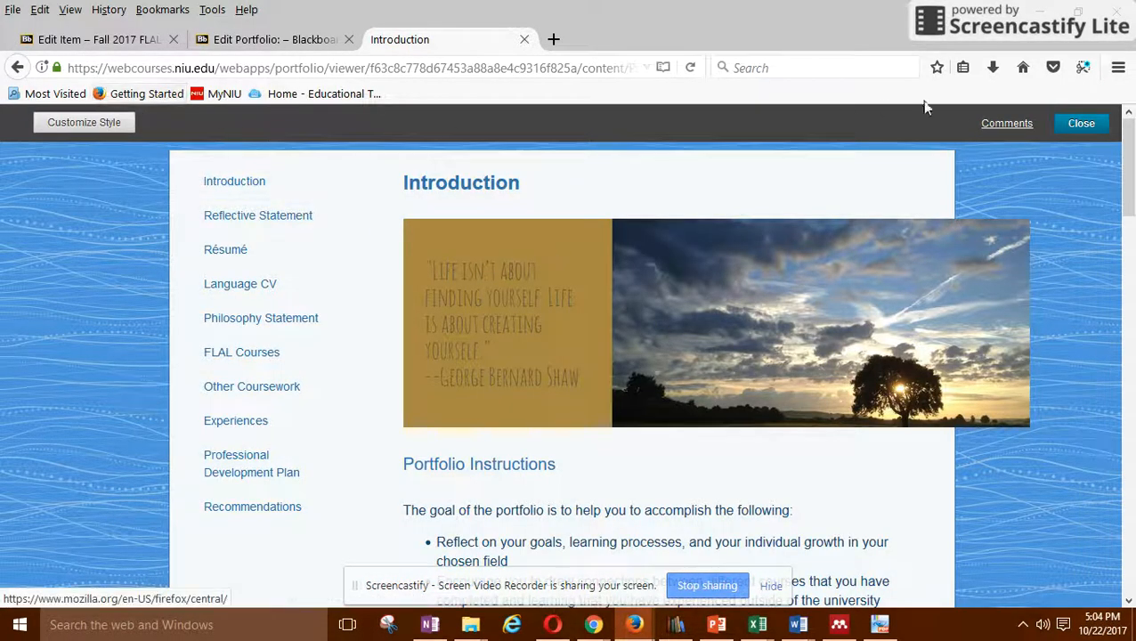
left_click(1081, 125)
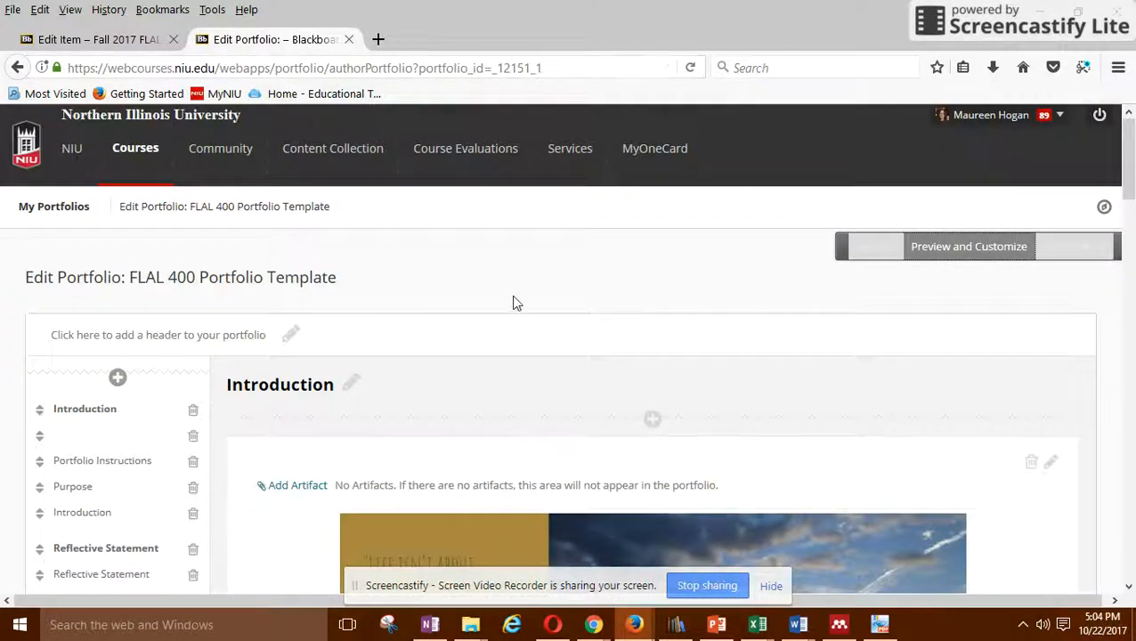
Left-align the banner image in its section on the Introduction page and save the section.
scroll(506, 303, "down", 4)
left_click(618, 257)
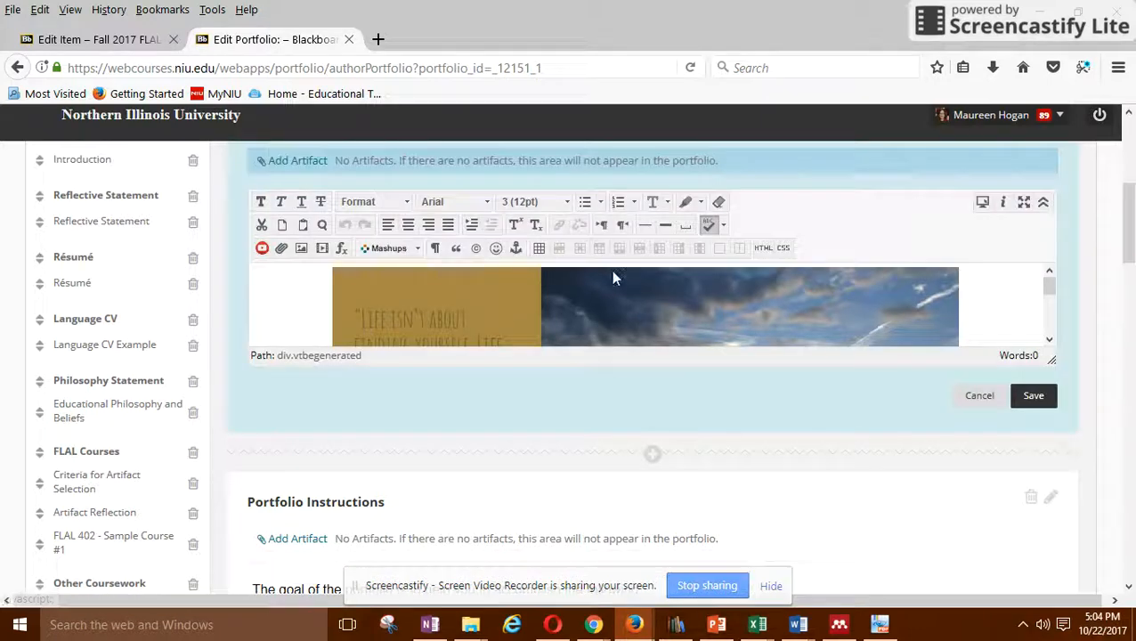
left_click(526, 309)
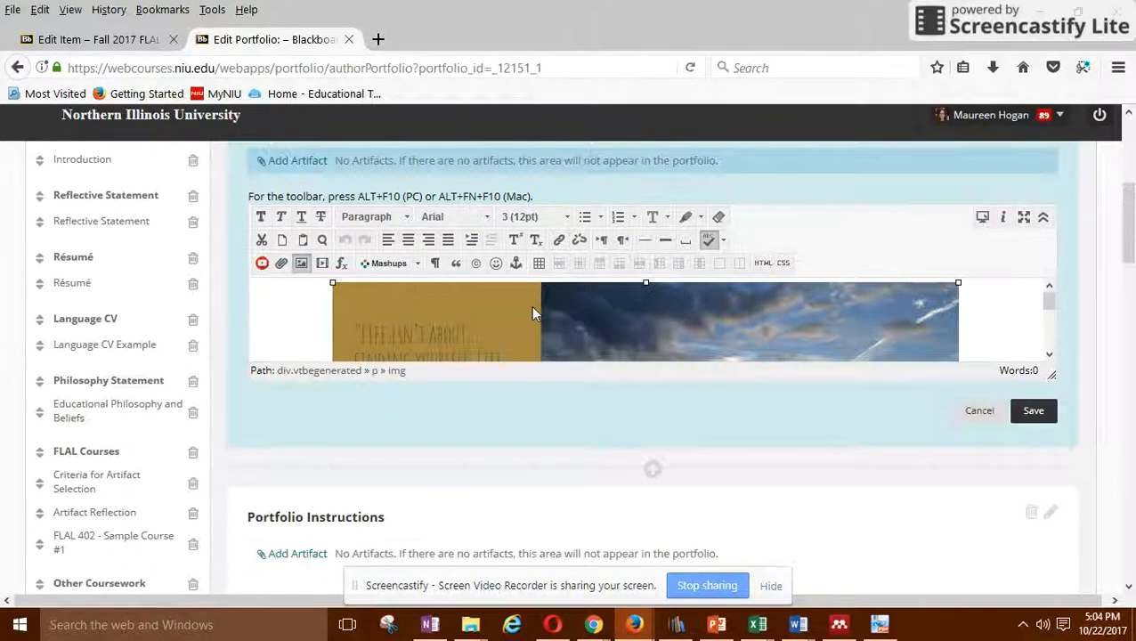
left_click(389, 248)
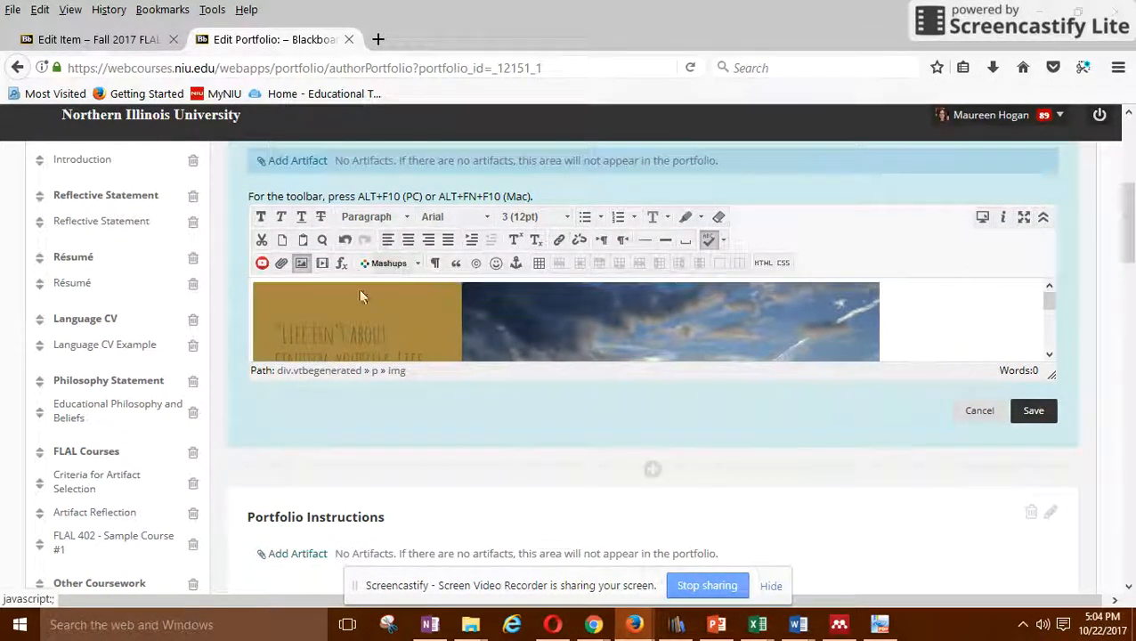
left_click(1032, 413)
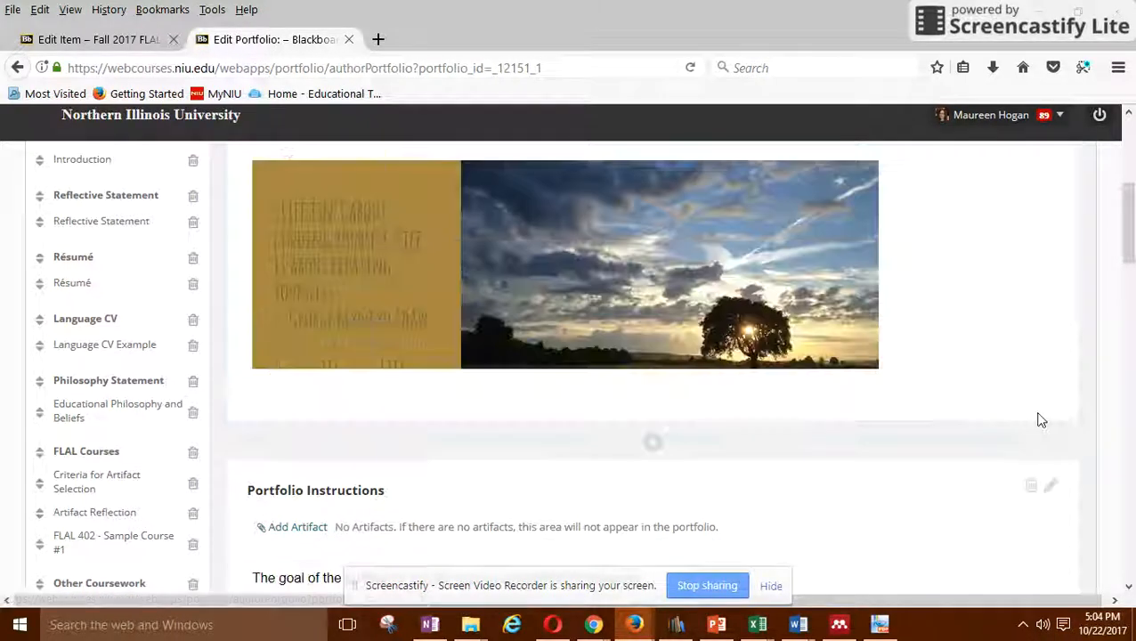
Preview the portfolio to check the left-aligned banner on the Introduction page, then close the preview.
scroll(1123, 303, "up", 3)
scroll(1123, 302, "up", 3)
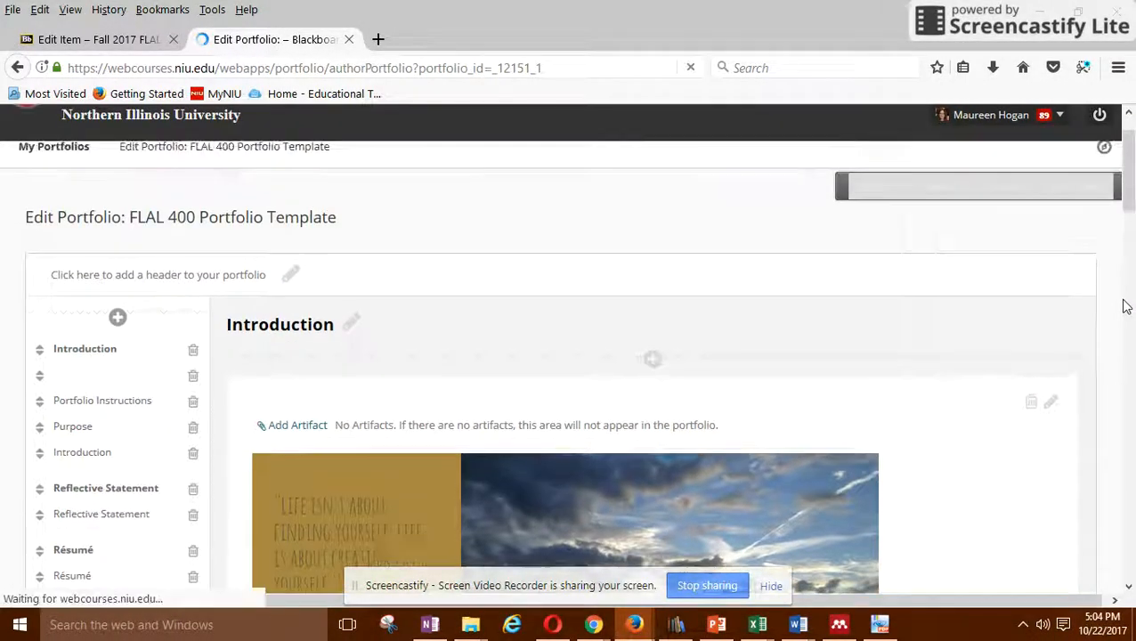
left_click(997, 256)
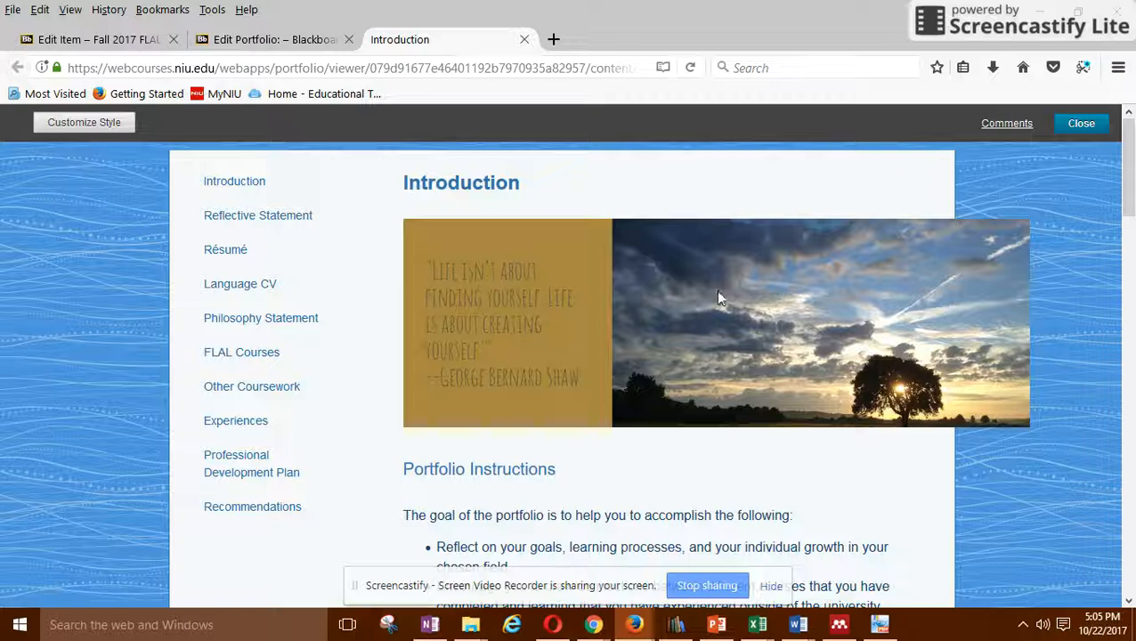
scroll(718, 296, "down", 3)
scroll(400, 256, "up", 3)
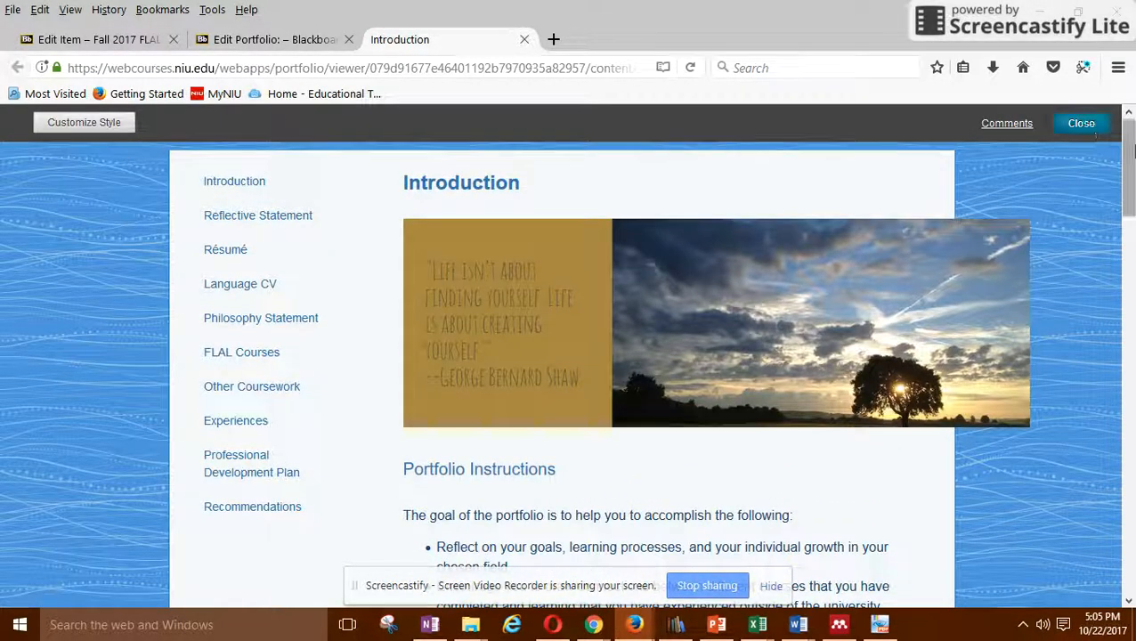
left_click(1087, 125)
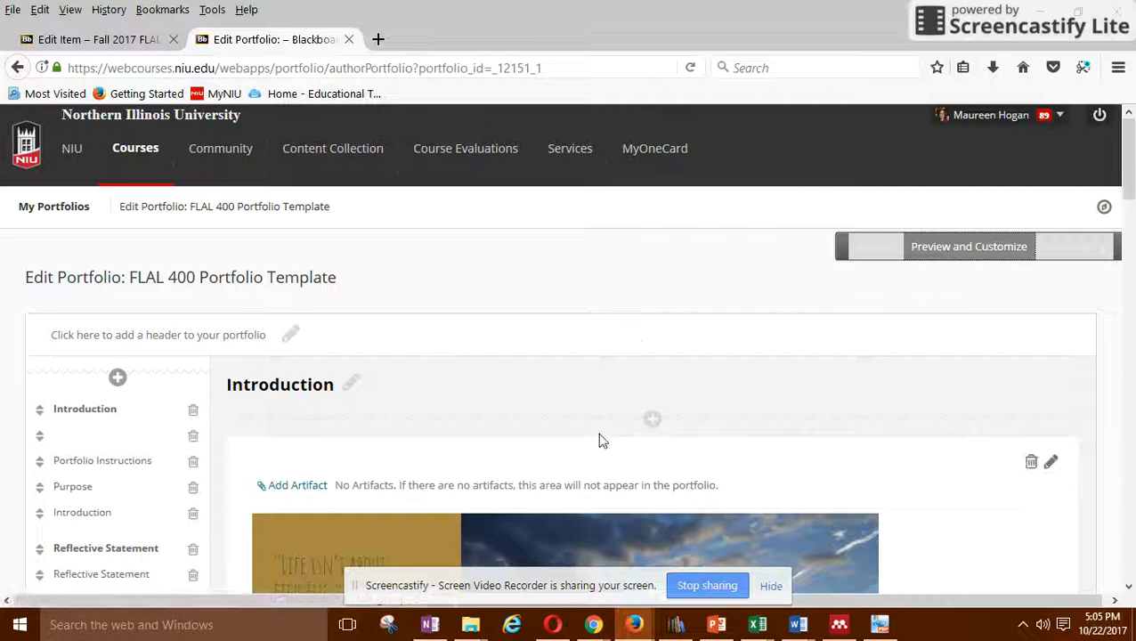
Resize the banner image to 500 x 167 px with constrained proportions and save the section.
scroll(602, 439, "down", 5)
left_click(583, 379)
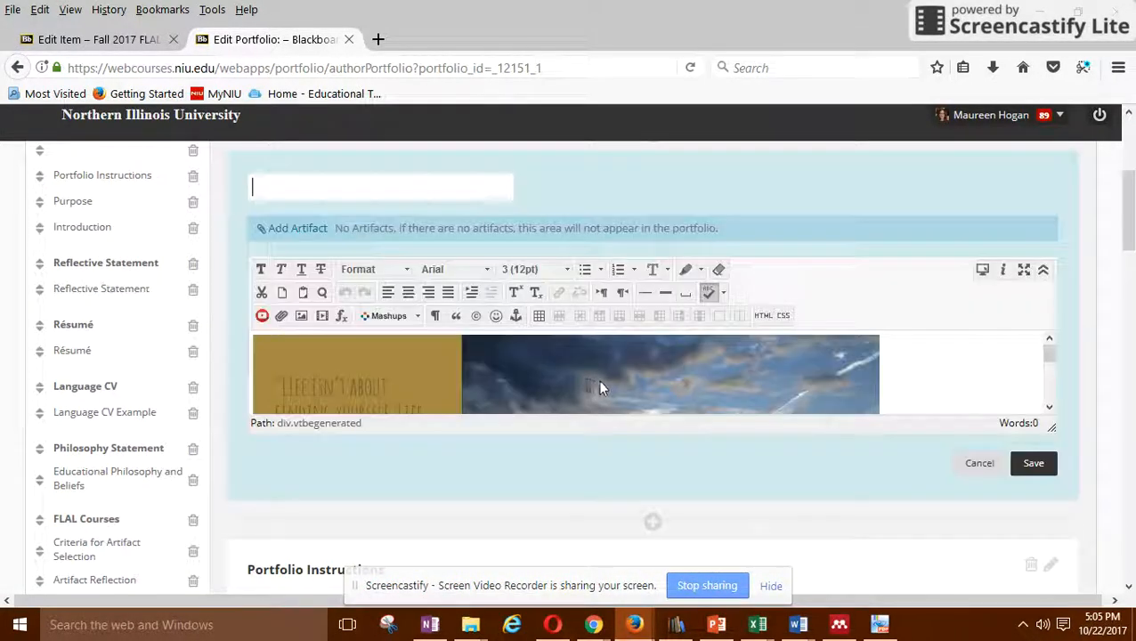
left_click(768, 384)
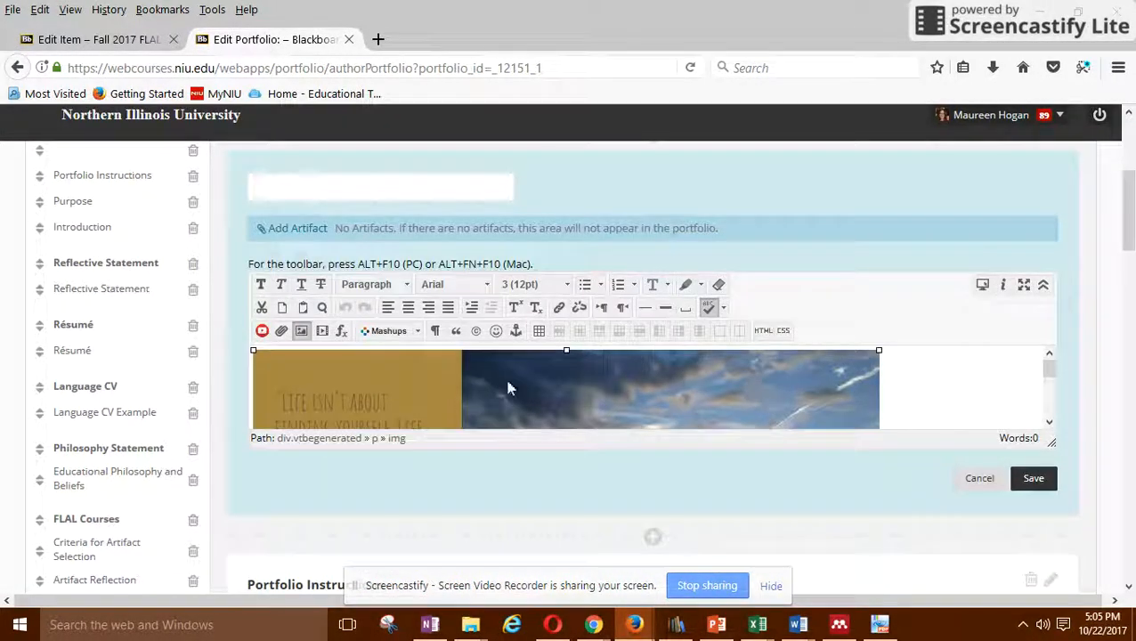
left_click(303, 334)
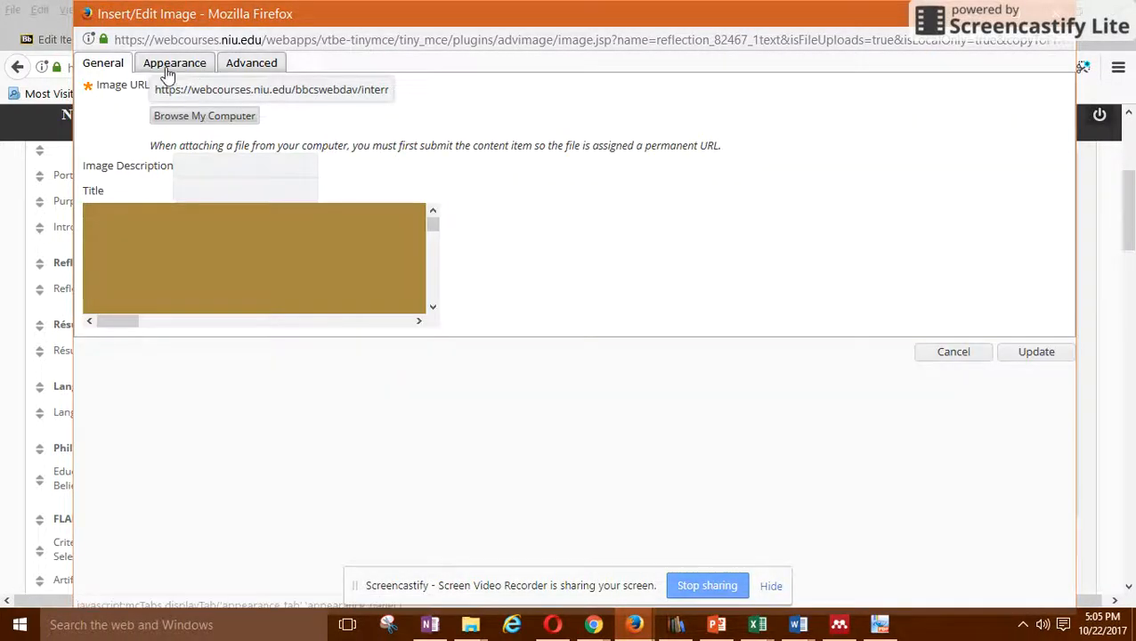
left_click(172, 64)
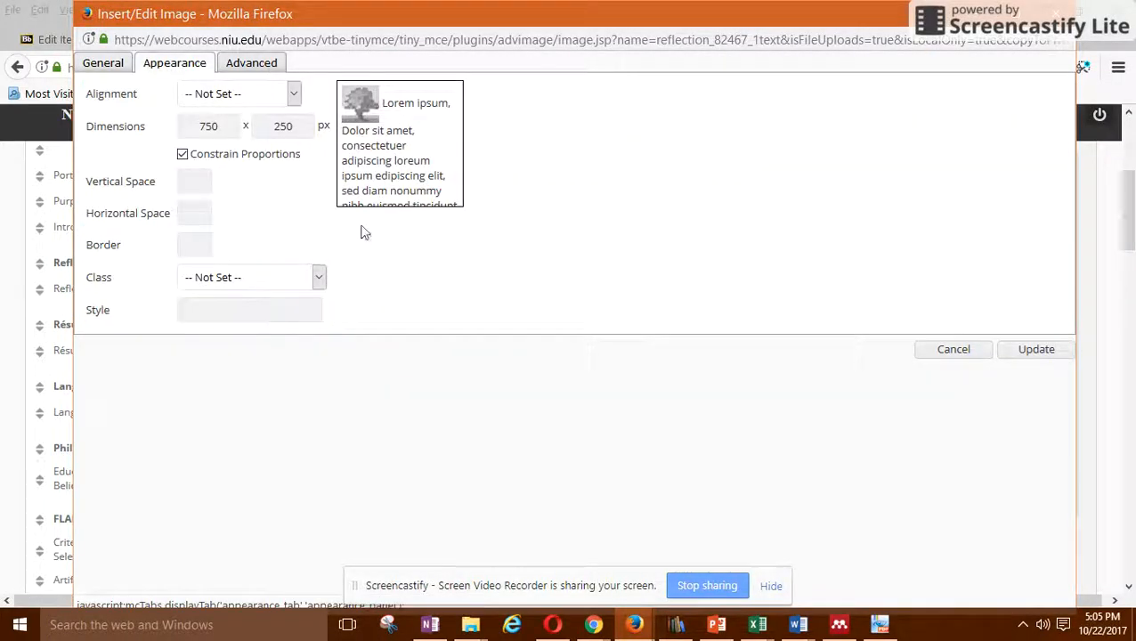
double_click(227, 127)
type("500")
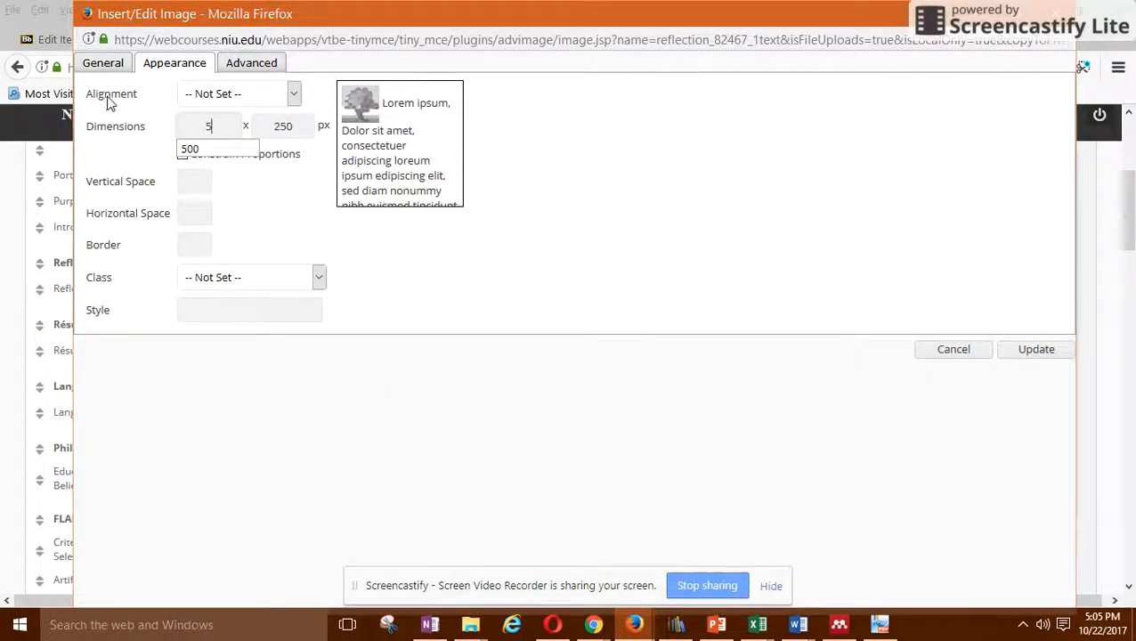
left_click(1040, 349)
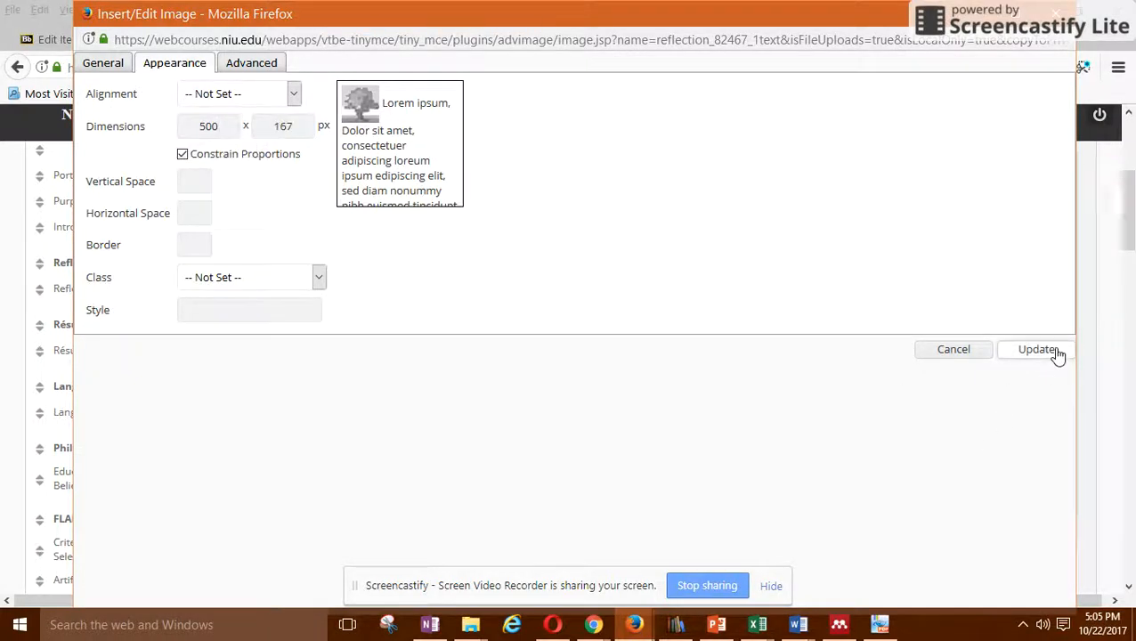
left_click(753, 308)
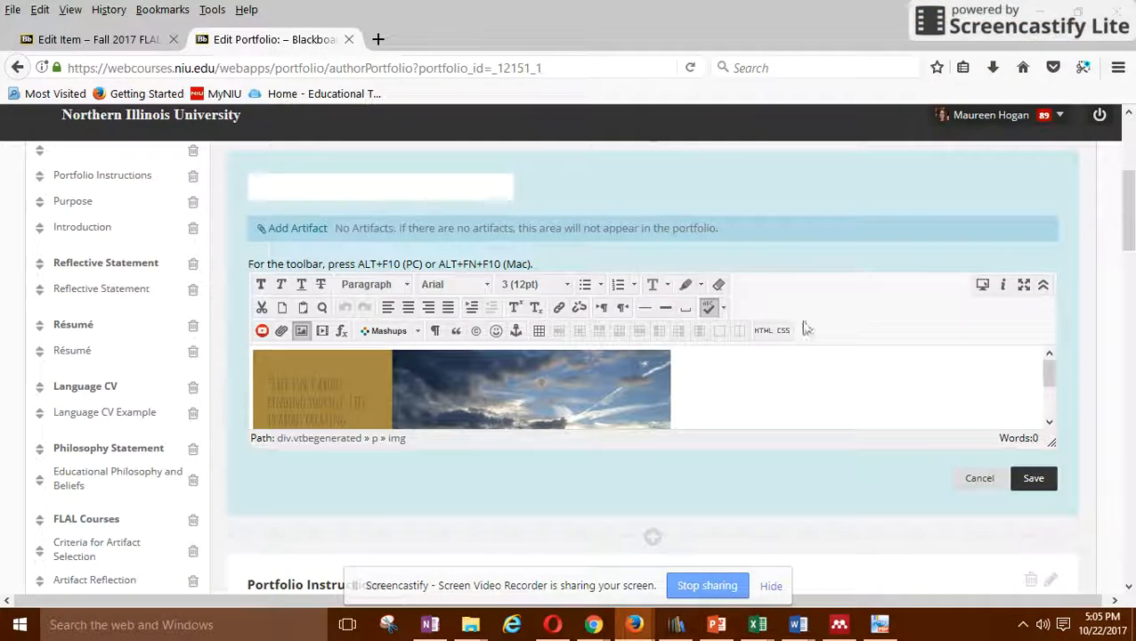
left_click(1032, 477)
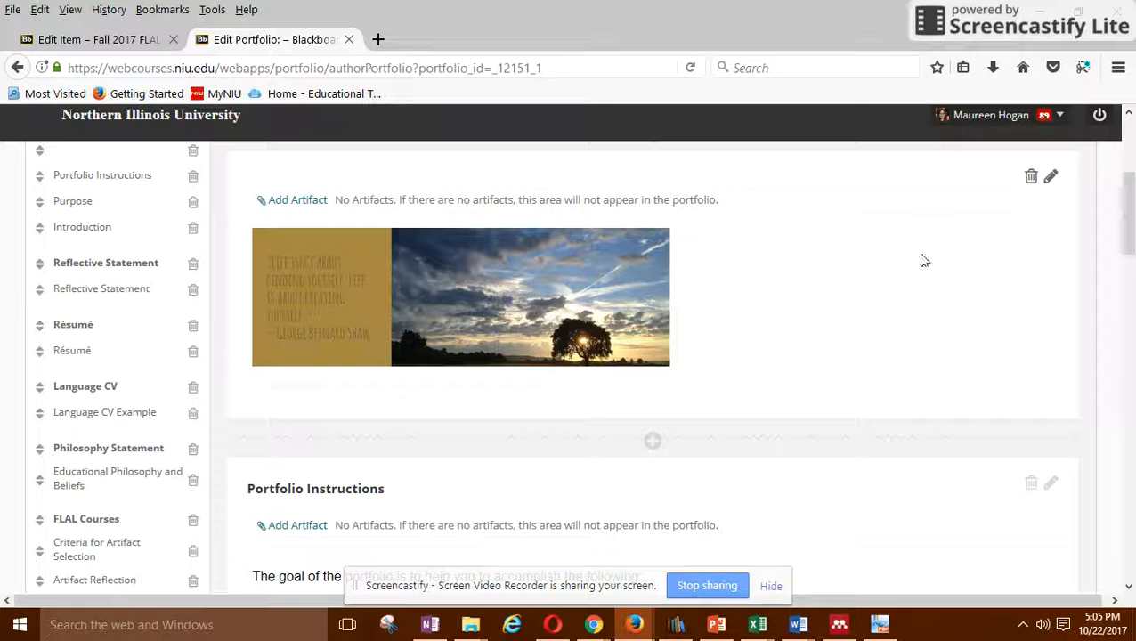
Preview the portfolio to check how the 500 px wide banner fits the page, then close the preview.
scroll(885, 268, "up", 2)
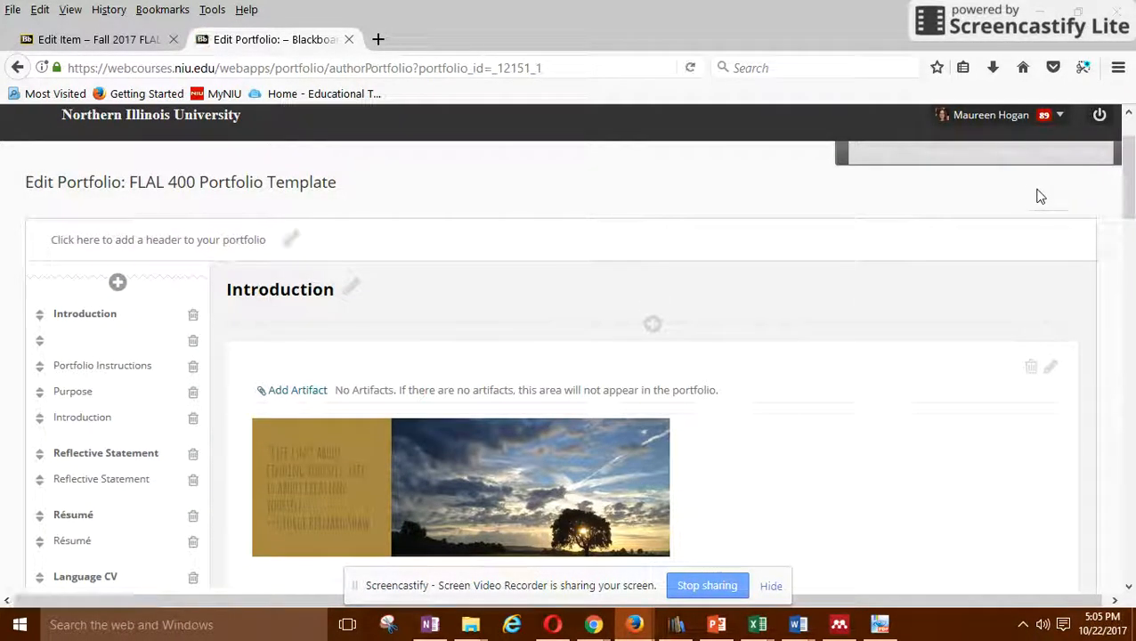
left_click(995, 164)
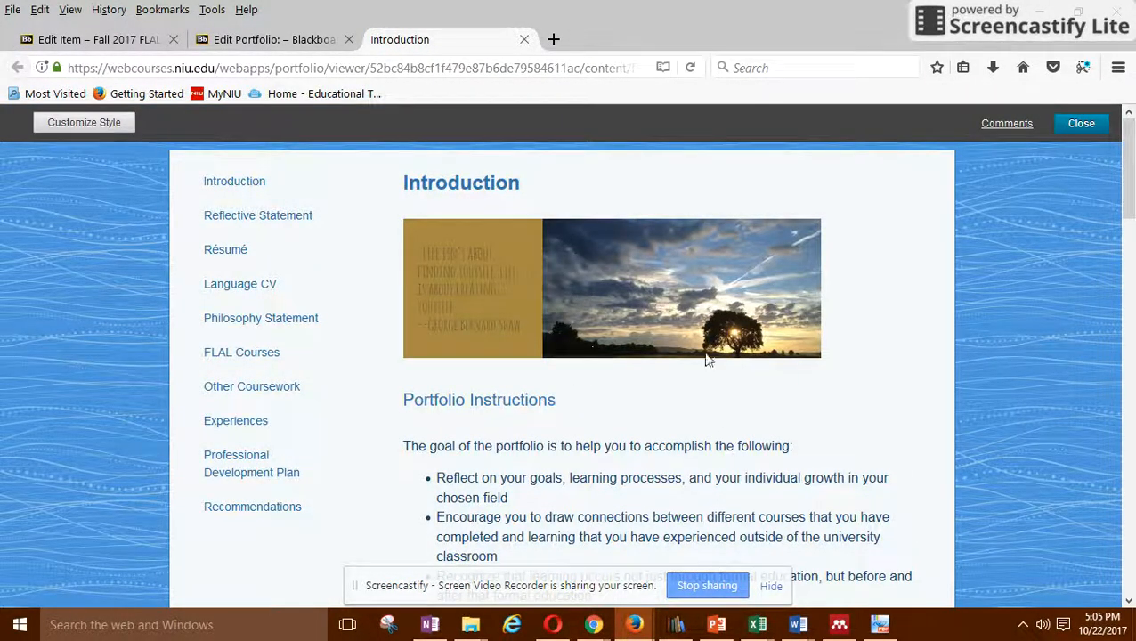
scroll(730, 328, "down", 10)
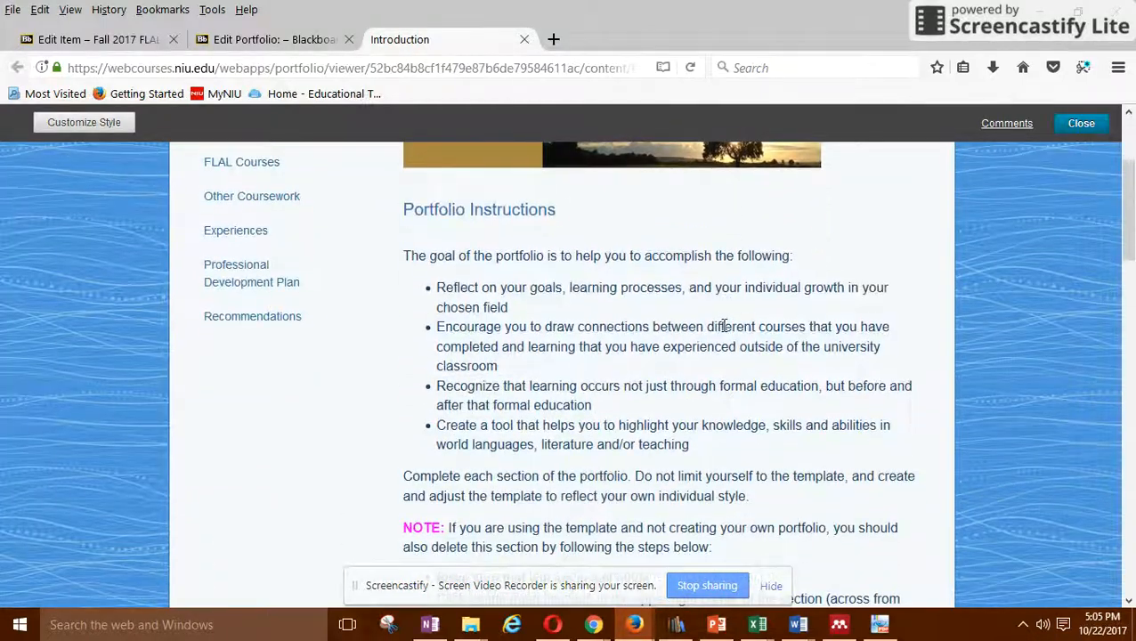
scroll(721, 331, "up", 10)
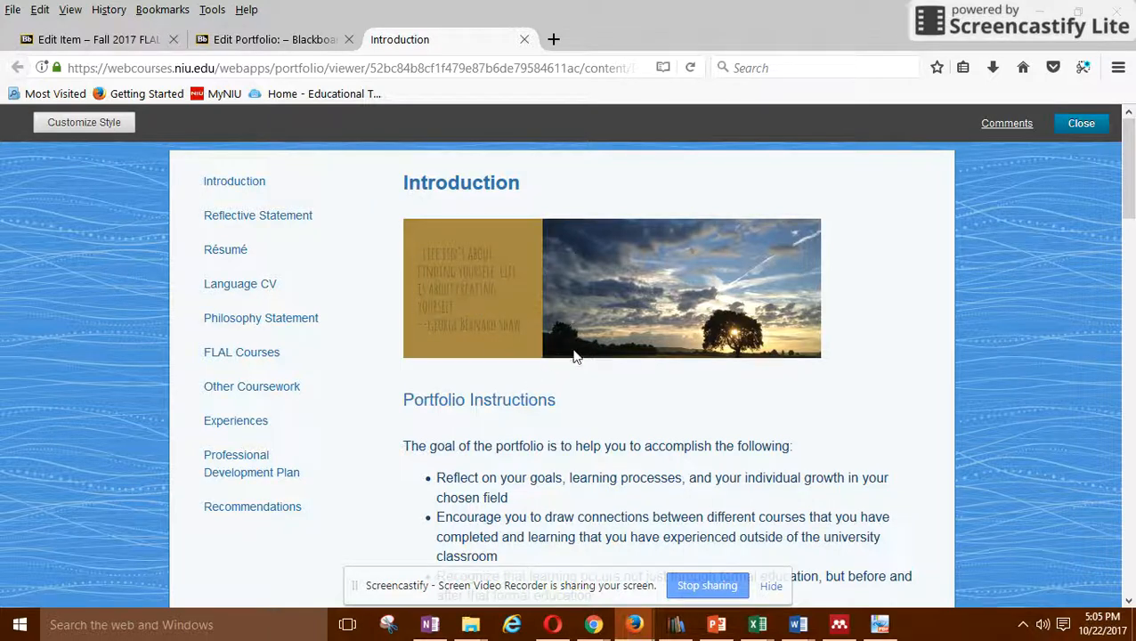
left_click(1080, 124)
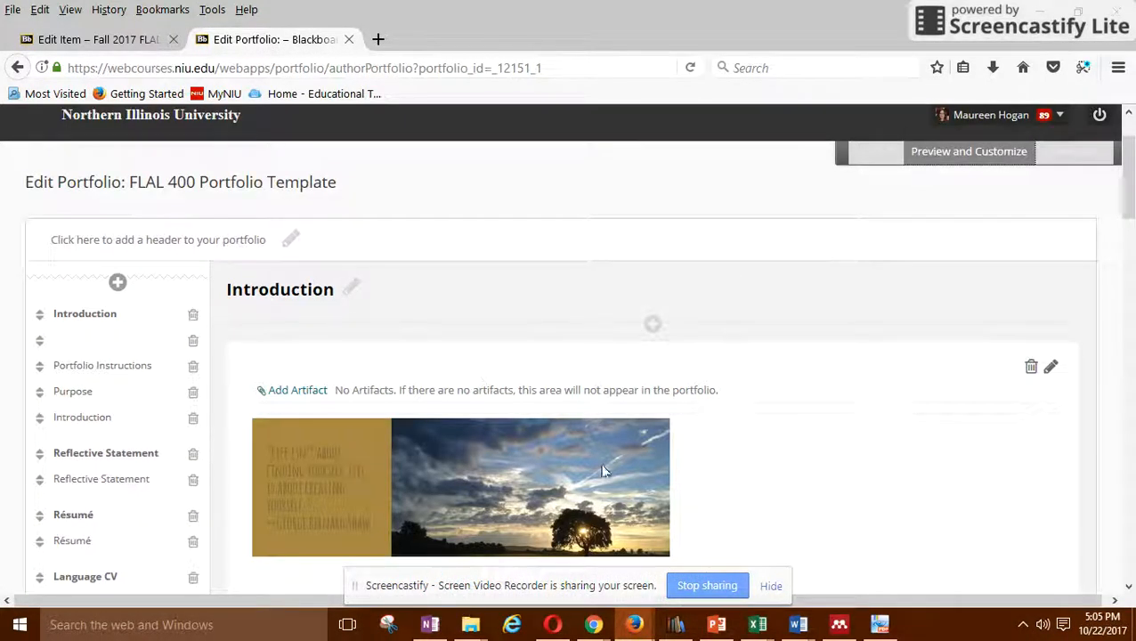
Open the banner section on the Introduction page for editing and center the banner image.
scroll(730, 449, "down", 2)
left_click(1051, 175)
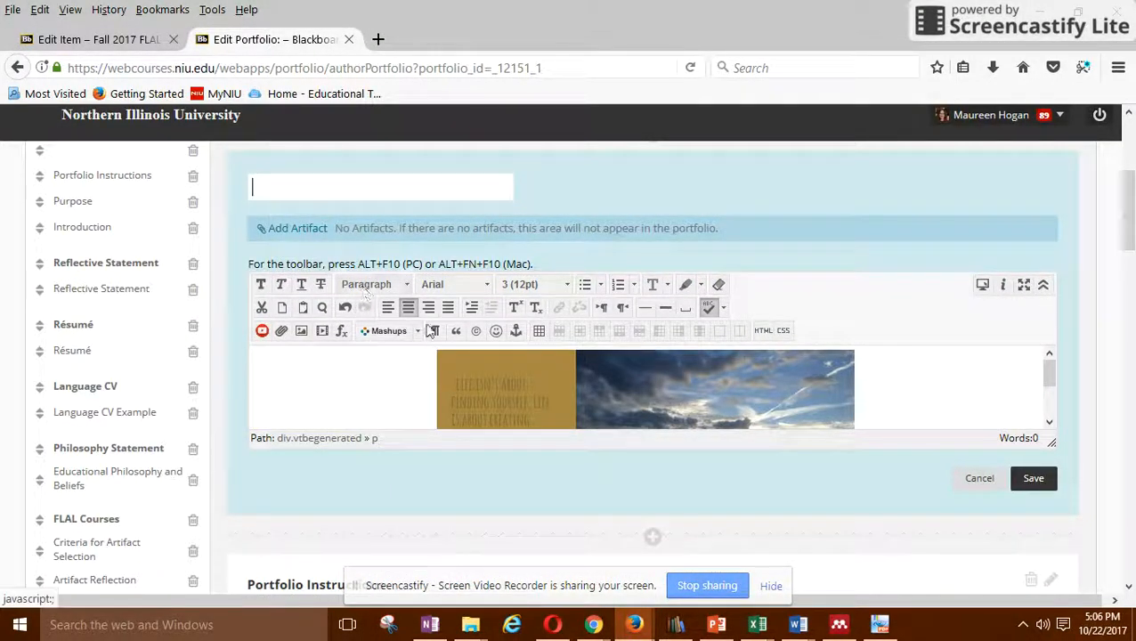
scroll(341, 317, "up", 2)
scroll(340, 316, "up", 2)
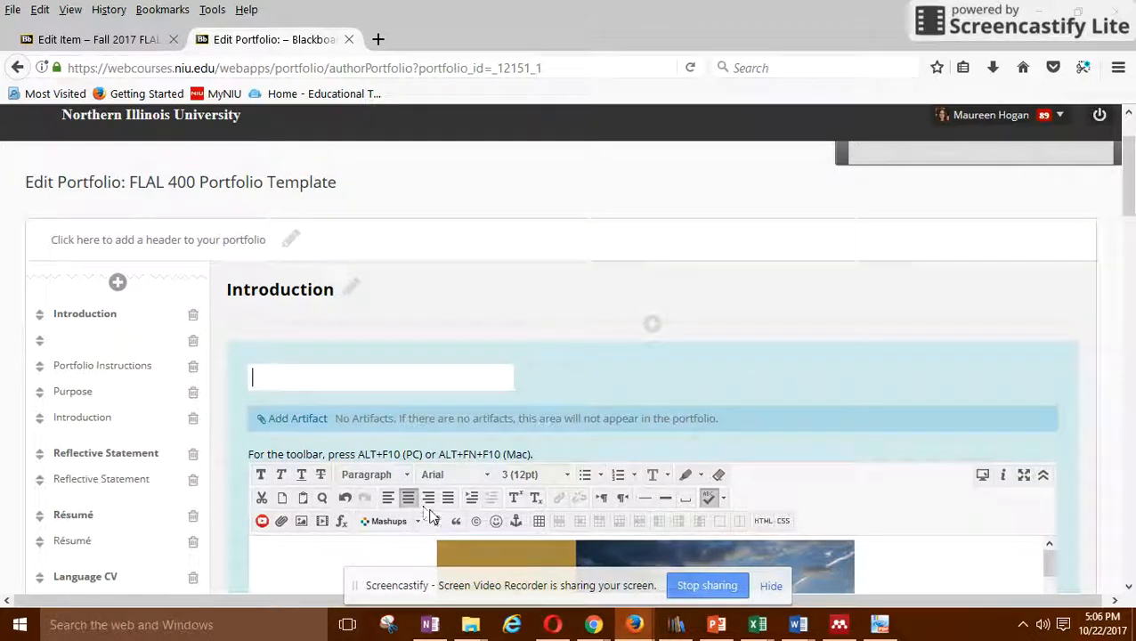
Resize the banner image to 600 x 200 px with constrained proportions and save the section.
left_click(302, 521)
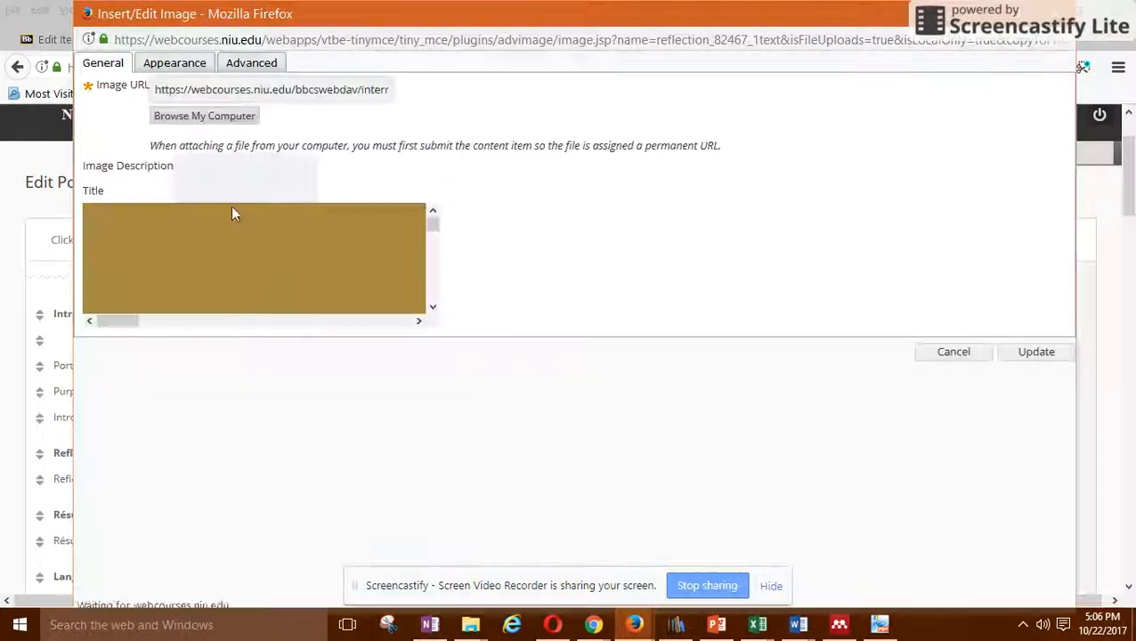
left_click(175, 64)
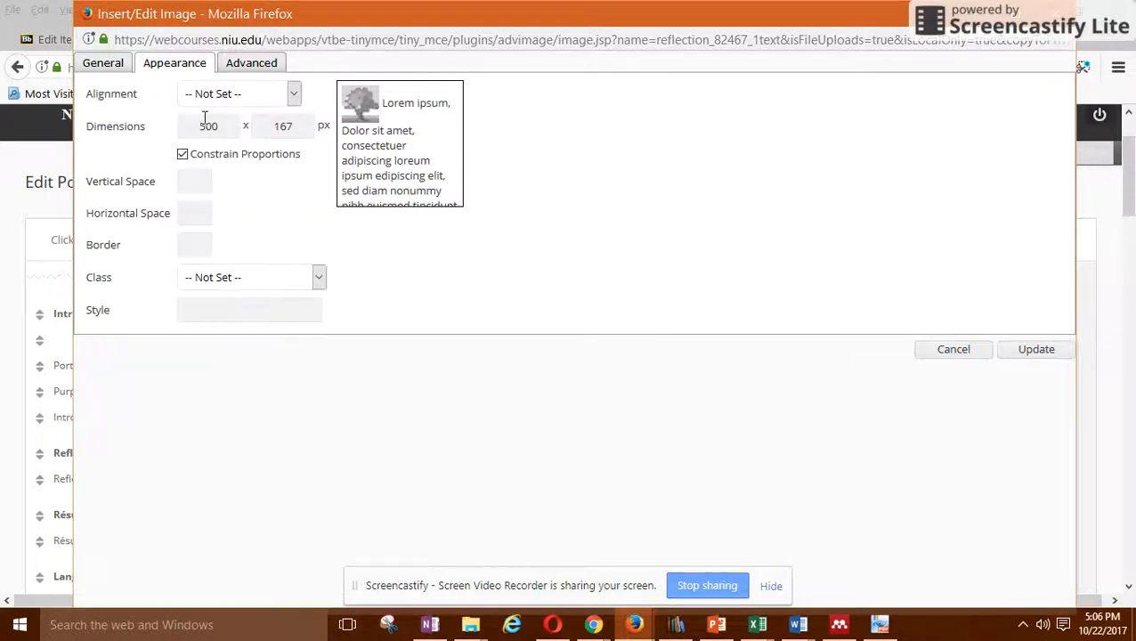
type("600")
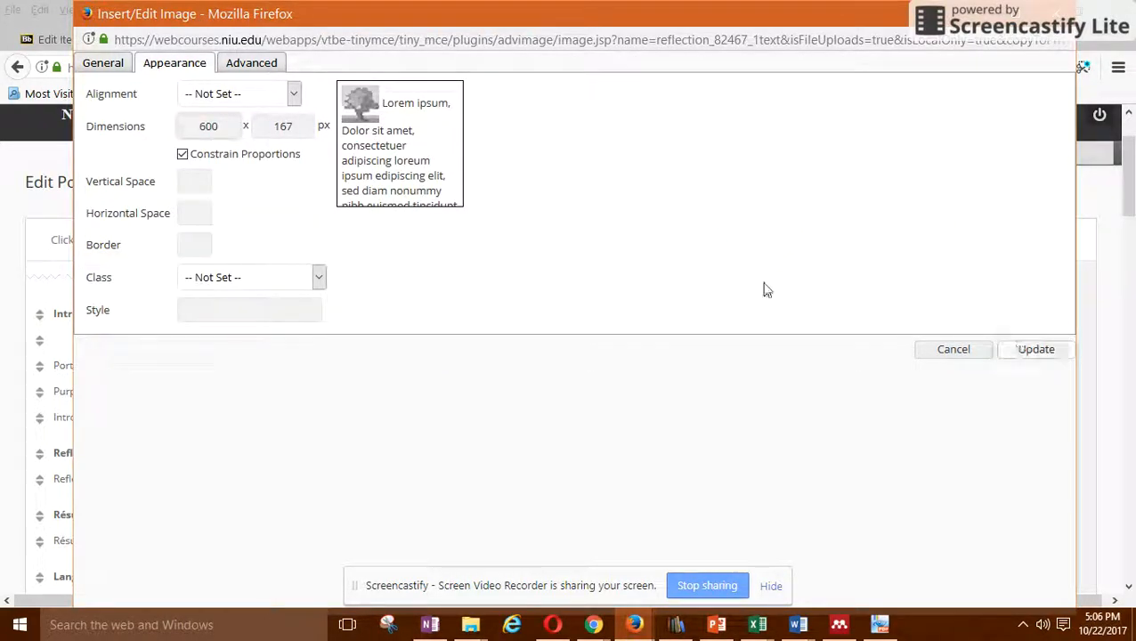
left_click(189, 181)
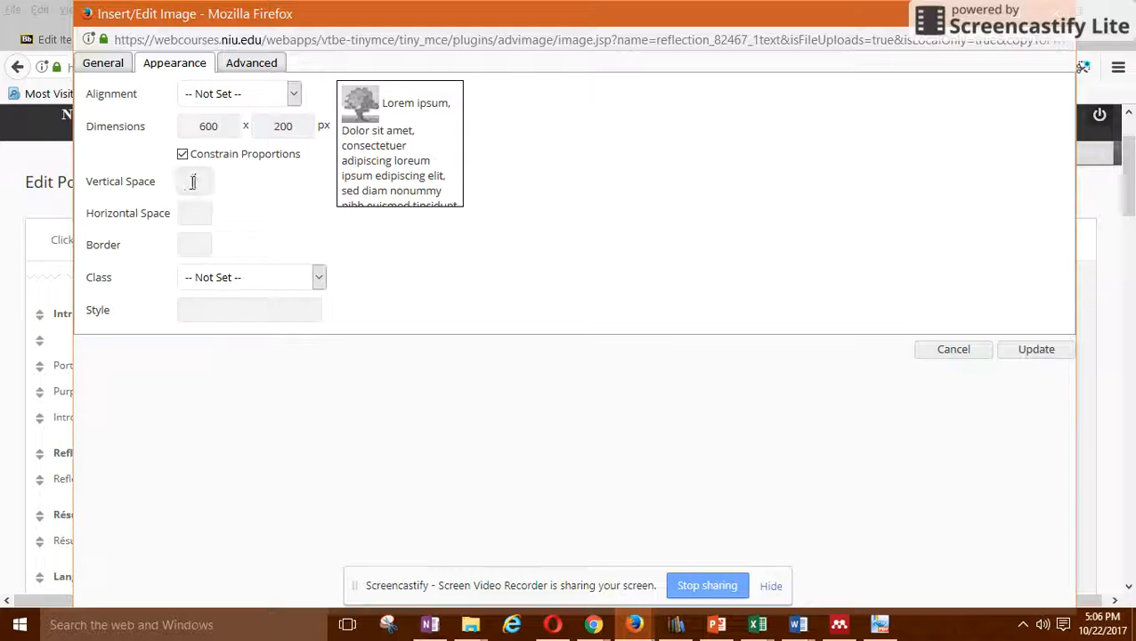
left_click(1038, 354)
left_click(730, 301)
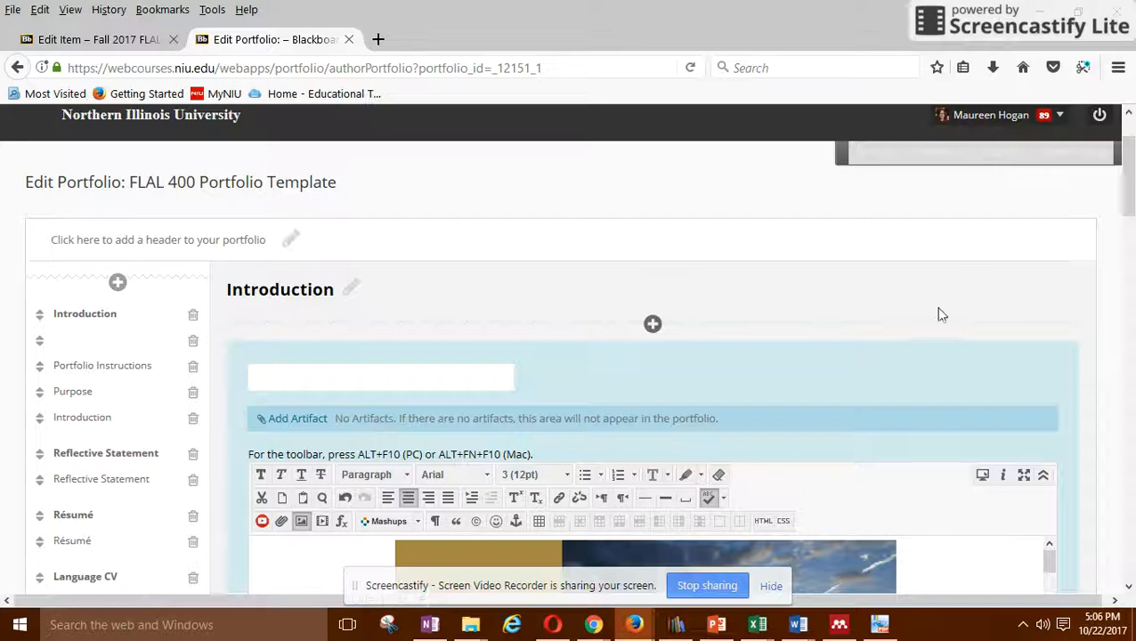
scroll(943, 306, "down", 3)
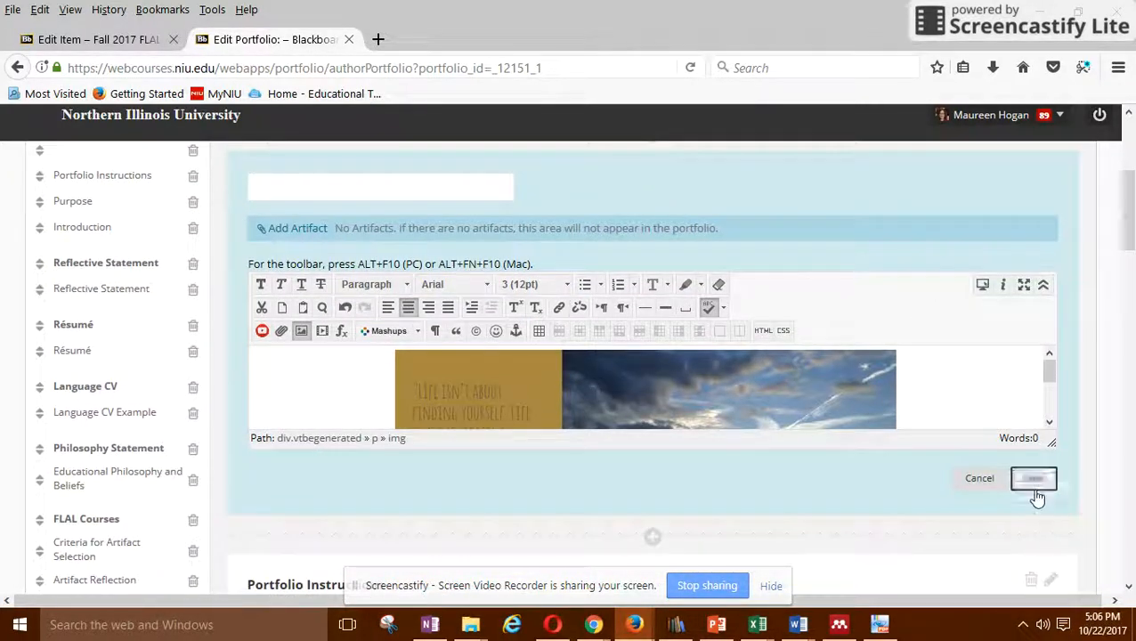
left_click(1028, 483)
Preview the portfolio to check how the centered 600 px wide banner fits above the Introduction page's text.
scroll(345, 343, "down", 4)
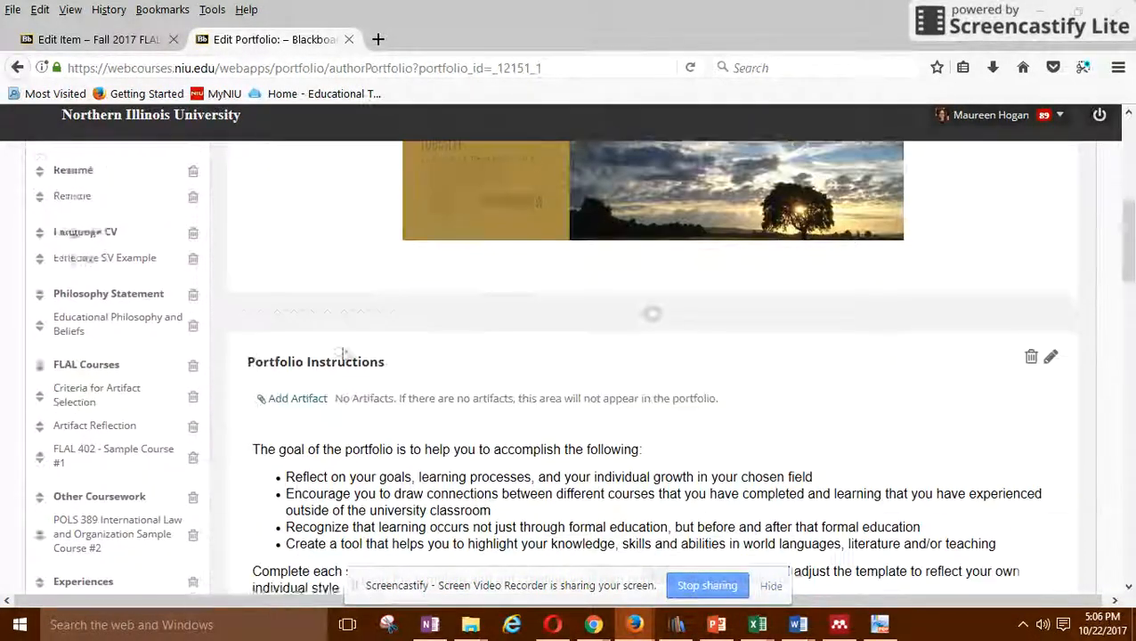
scroll(652, 347, "down", 4)
scroll(654, 343, "up", 10)
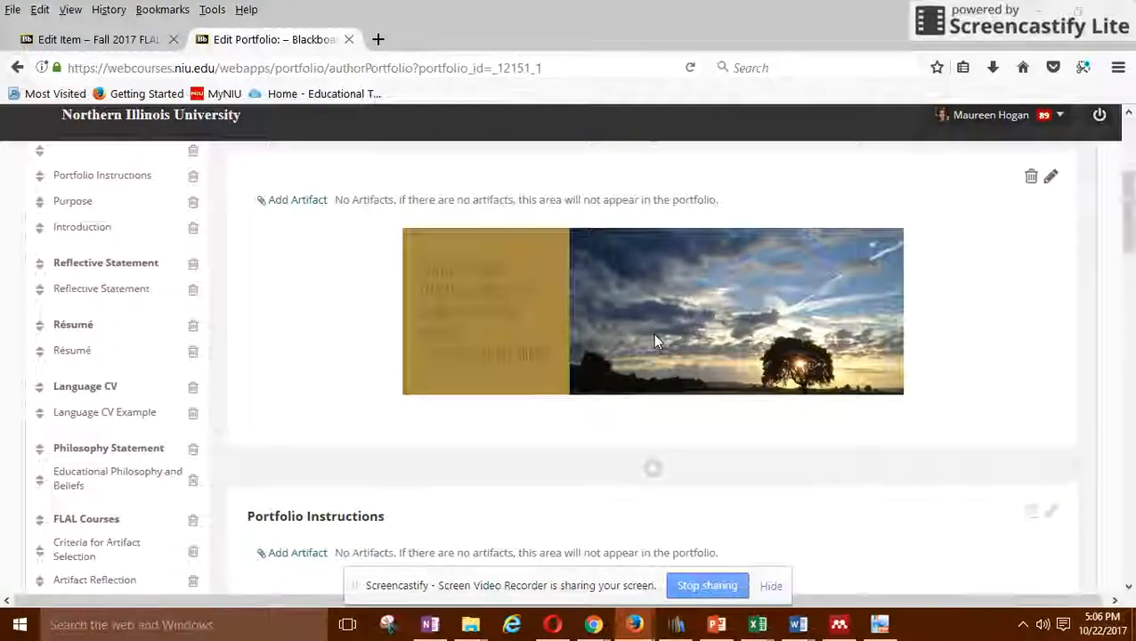
left_click(985, 249)
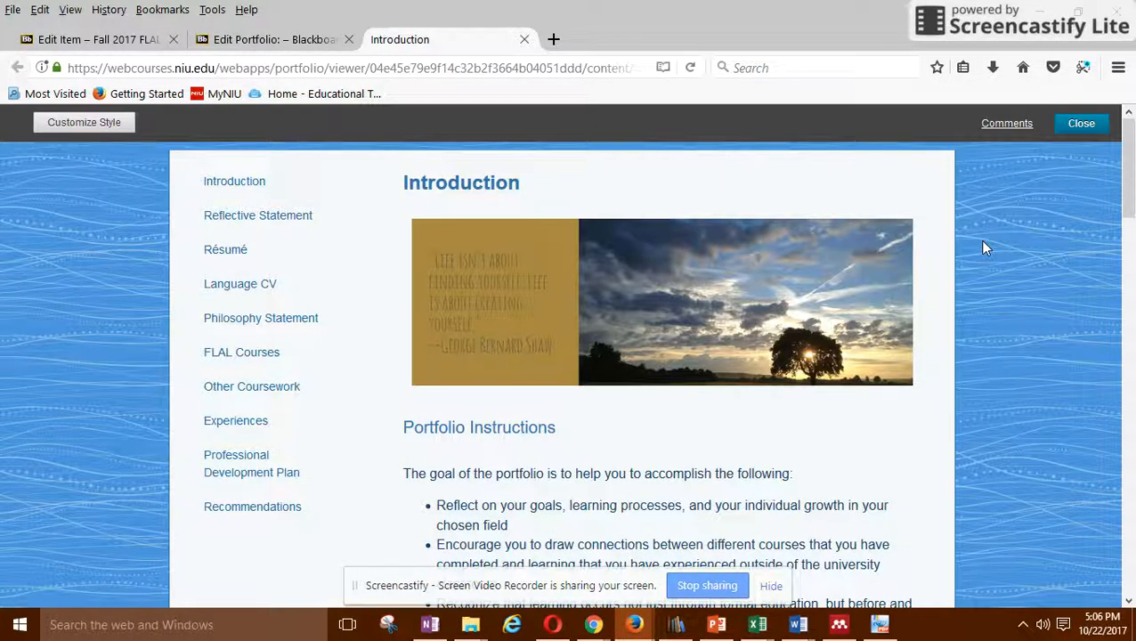
scroll(976, 236, "down", 10)
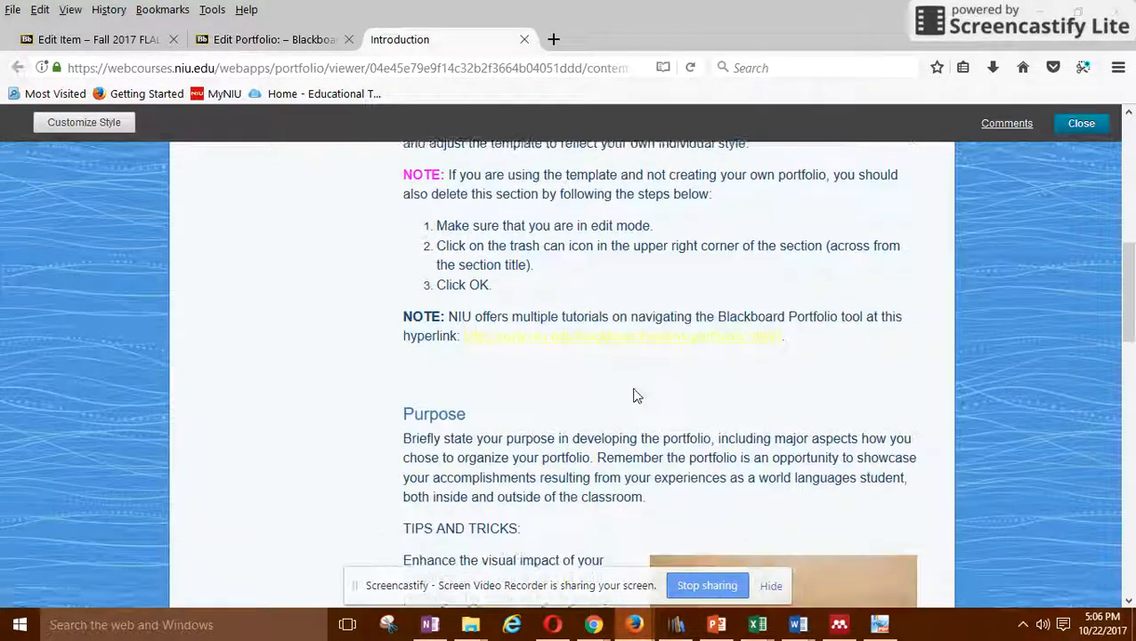
scroll(633, 394, "down", 7)
scroll(631, 394, "up", 15)
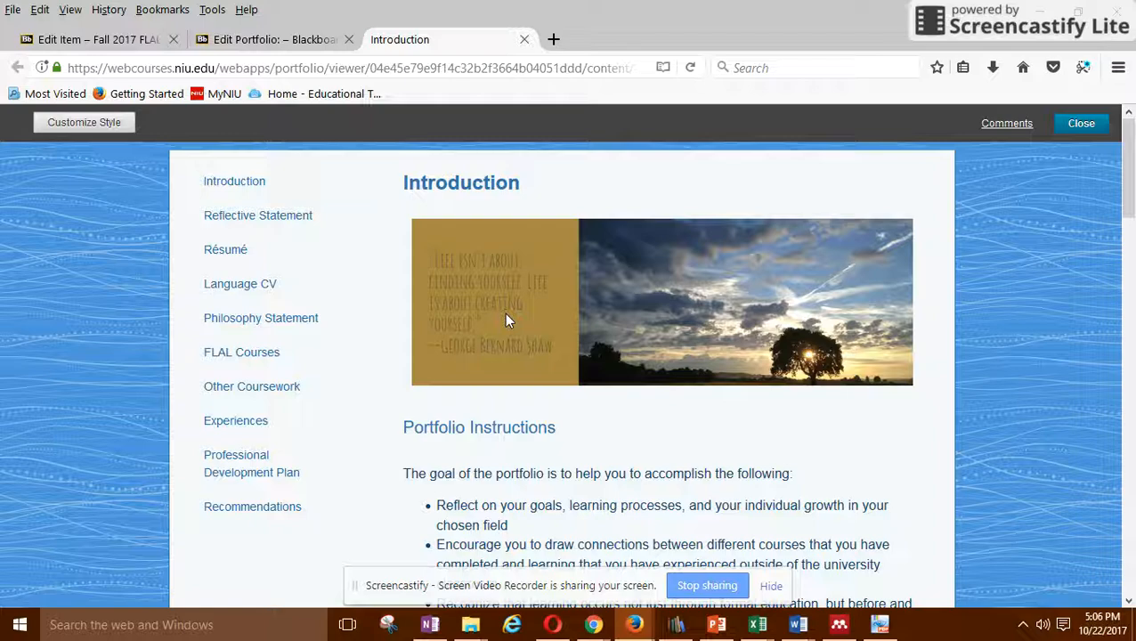
scroll(523, 320, "down", 3)
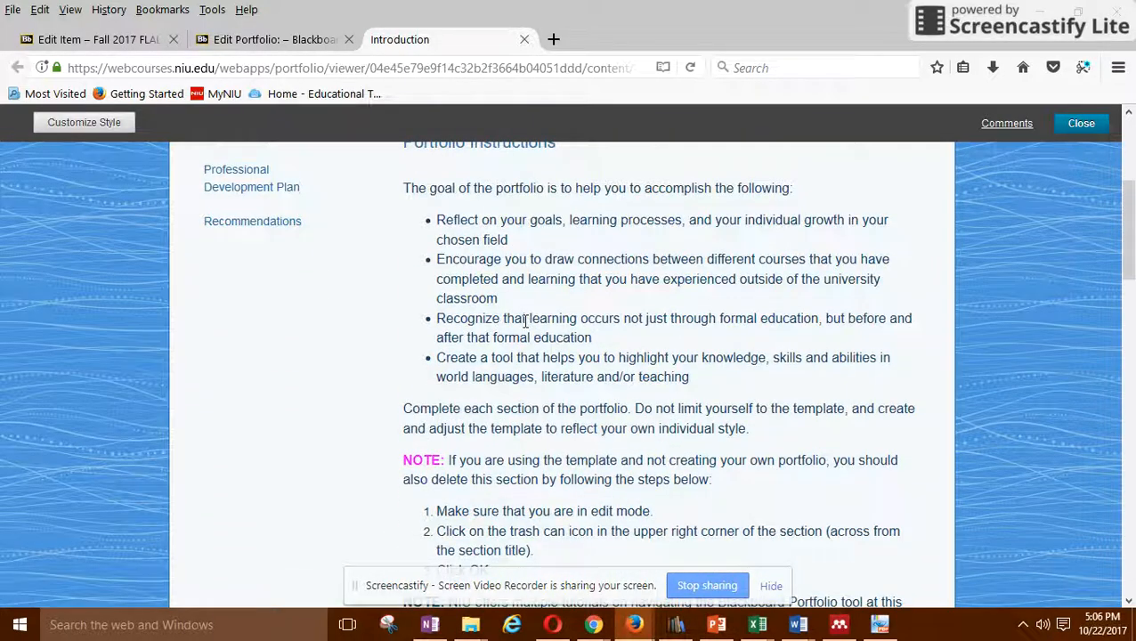
scroll(679, 352, "up", 3)
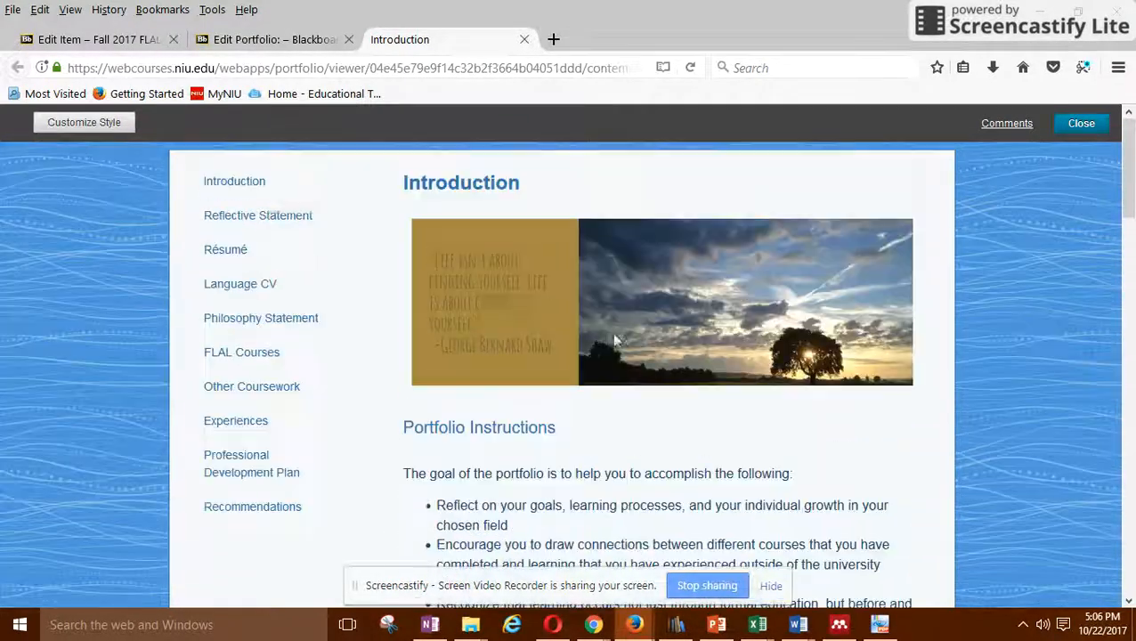
View the Reflective Statement and Résumé pages in the preview, then return to the Introduction page.
left_click(230, 218)
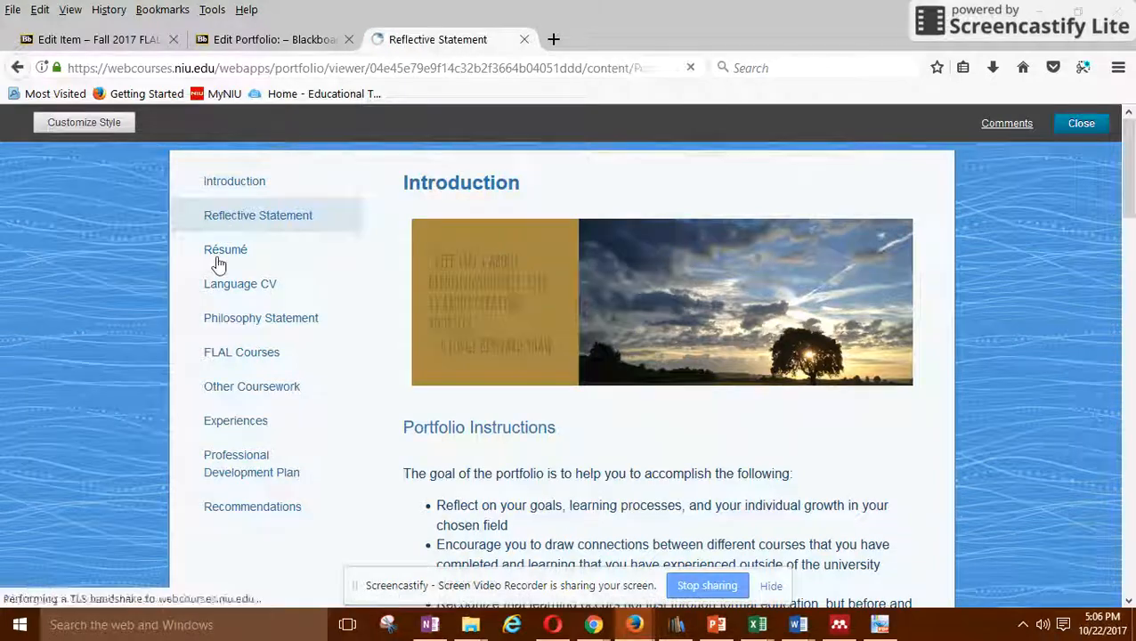
left_click(237, 253)
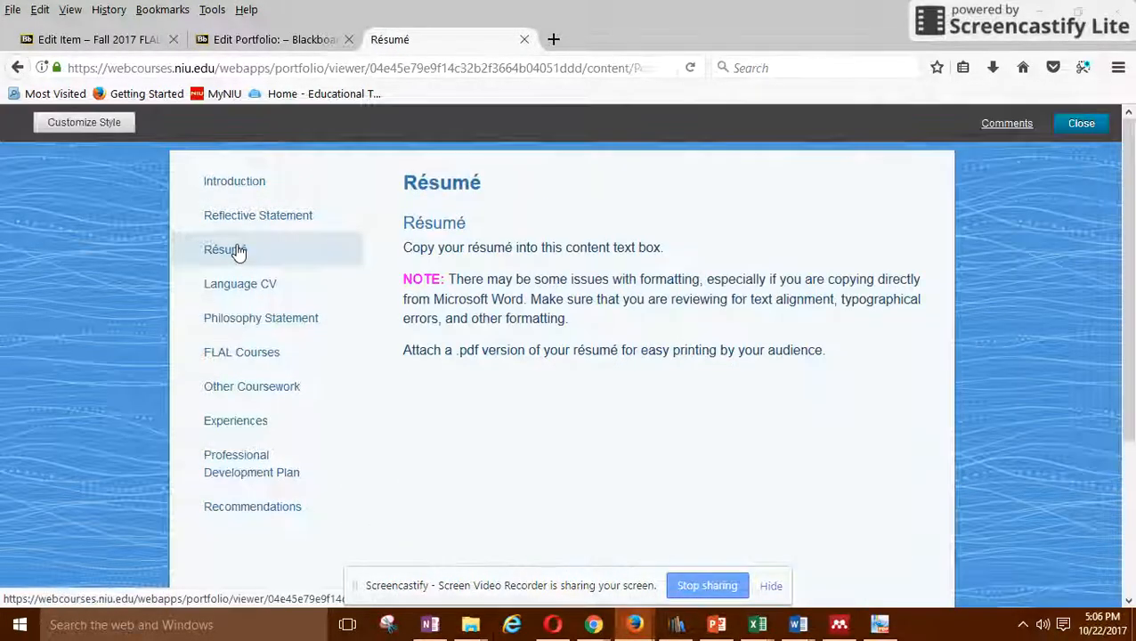
left_click(239, 187)
Review the Introduction page's Portfolio Instructions, Purpose and Introduction sections in the preview.
scroll(530, 365, "down", 4)
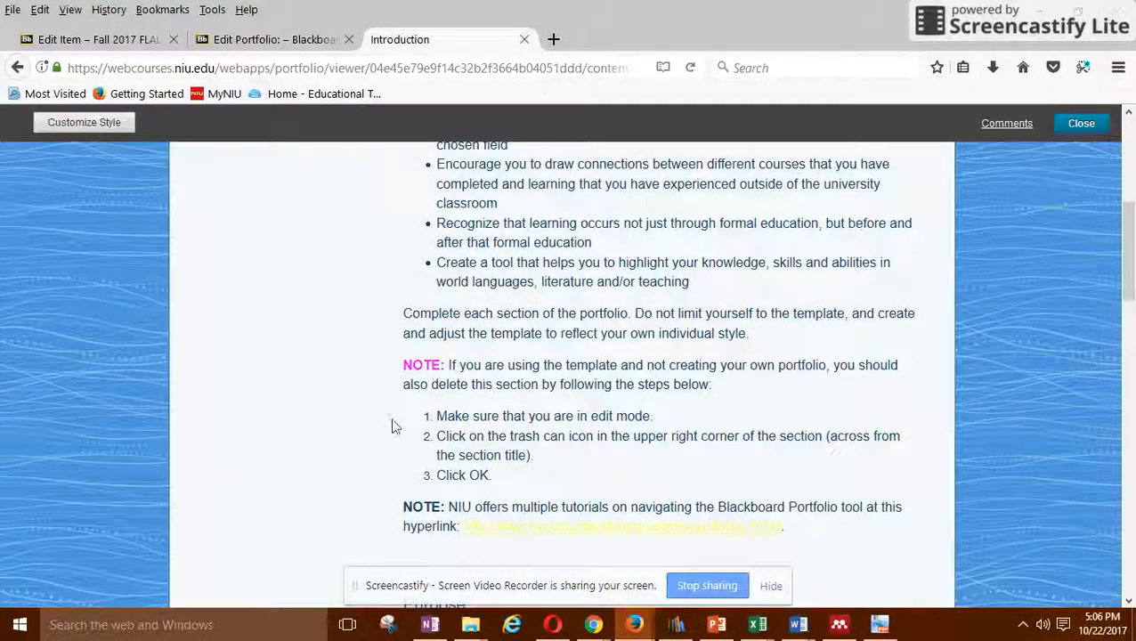
scroll(392, 424, "down", 2)
scroll(423, 414, "down", 3)
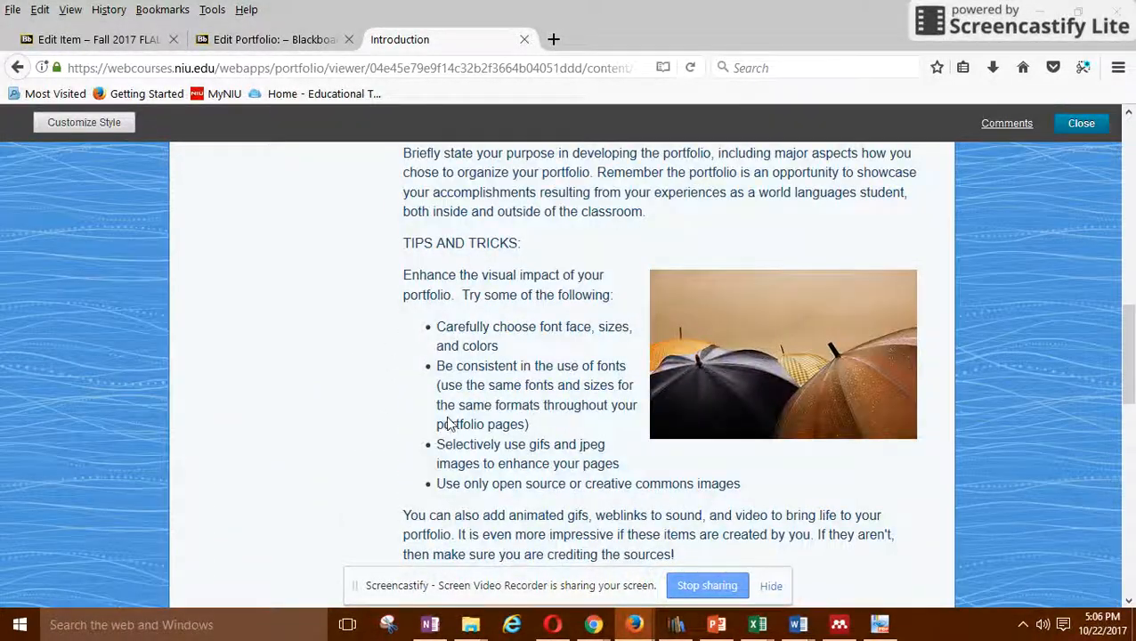
scroll(448, 417, "down", 4)
scroll(449, 417, "down", 4)
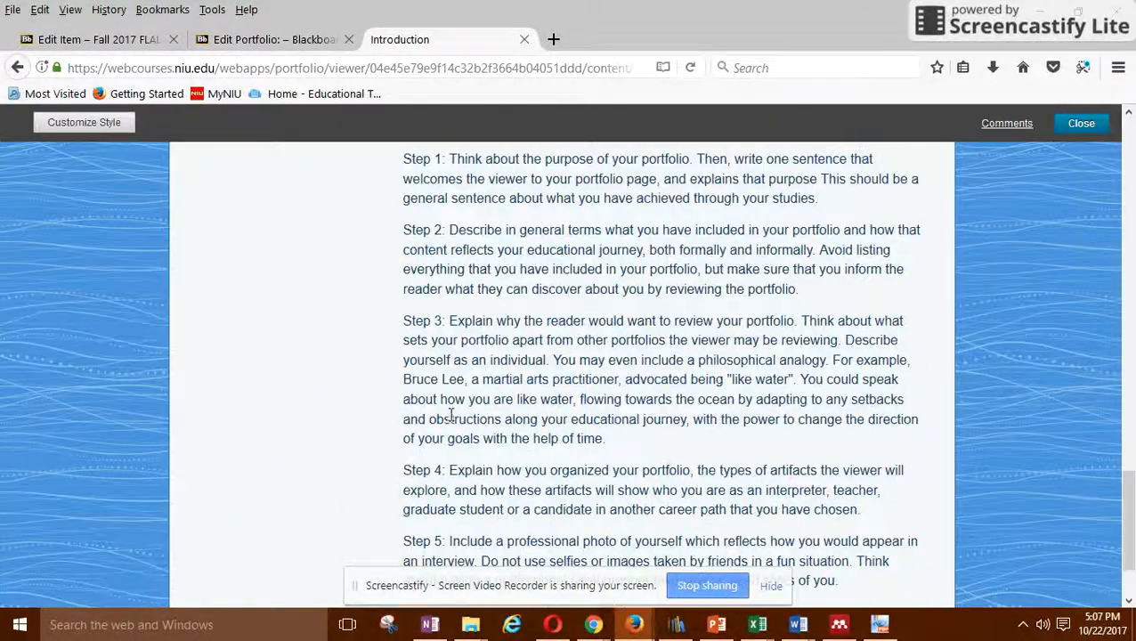
scroll(451, 415, "down", 2)
scroll(452, 416, "up", 6)
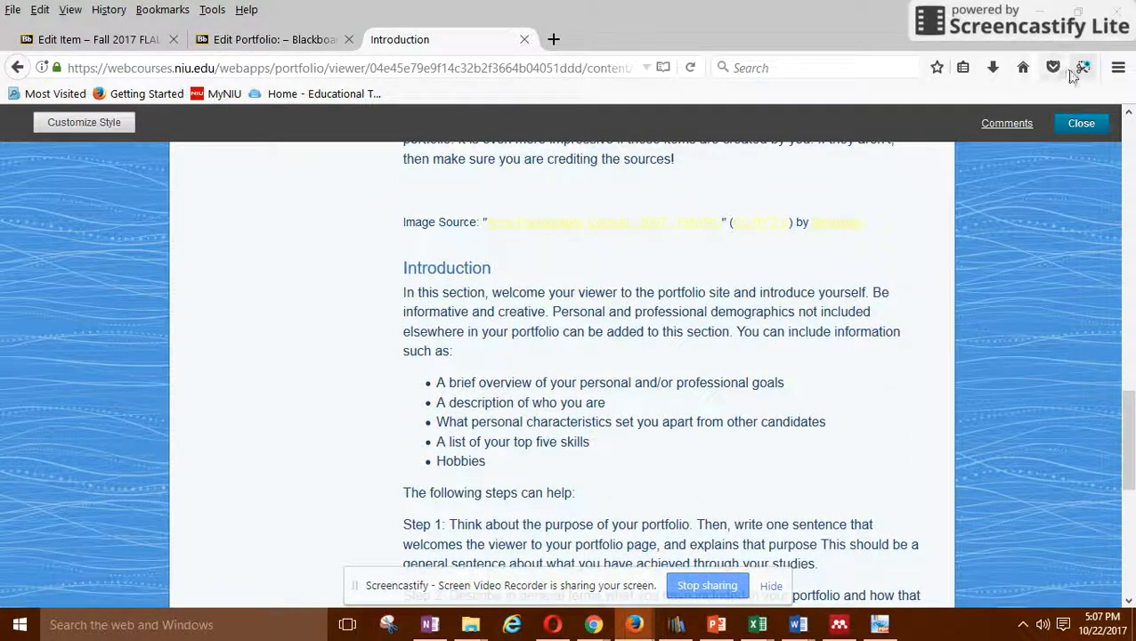
Switch to the Chrome window containing the Adobe Spark Post design.
mouse_move(595, 625)
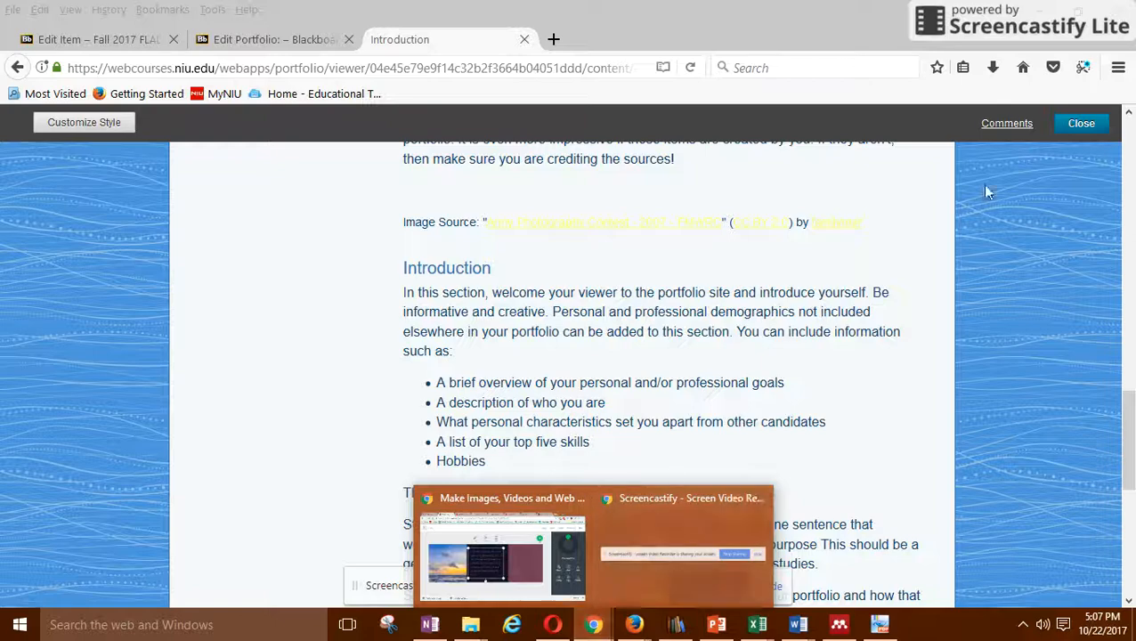
left_click(513, 538)
left_click(1040, 44)
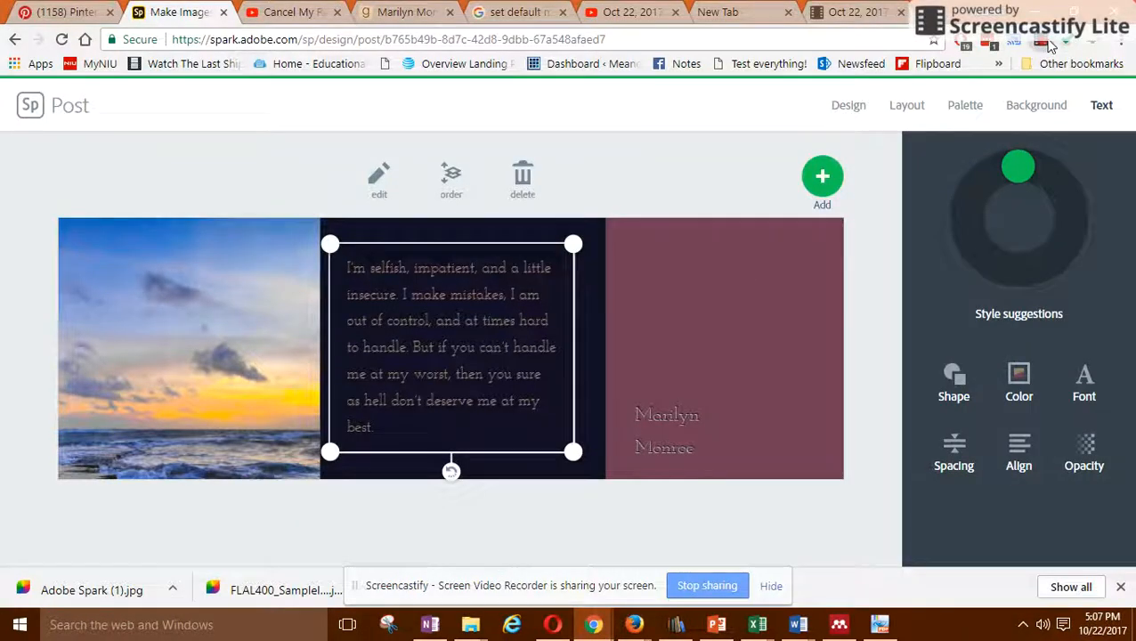